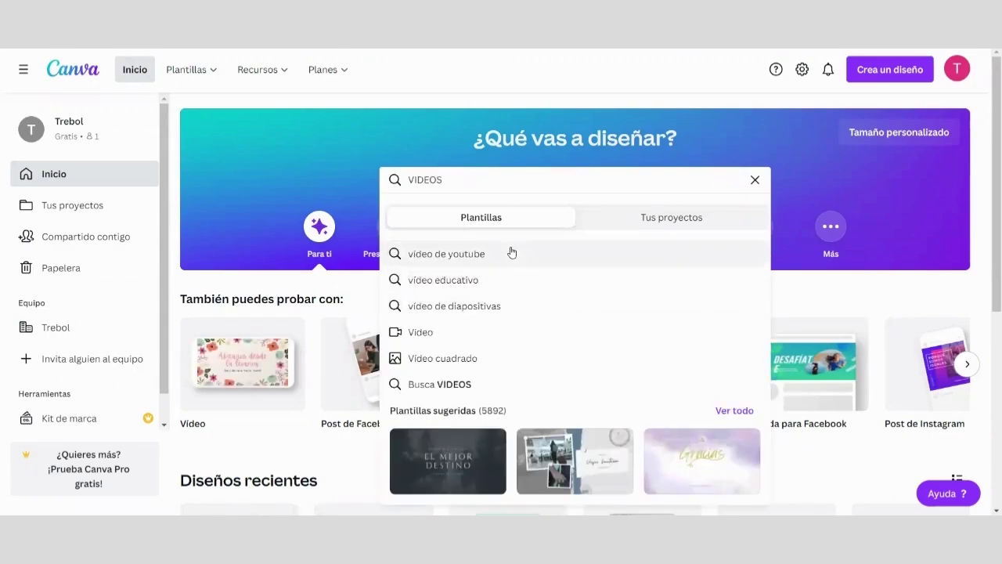
- Create a blank YouTube video design from the "vídeo de youtube" templates and clear the template list from view
click(512, 251)
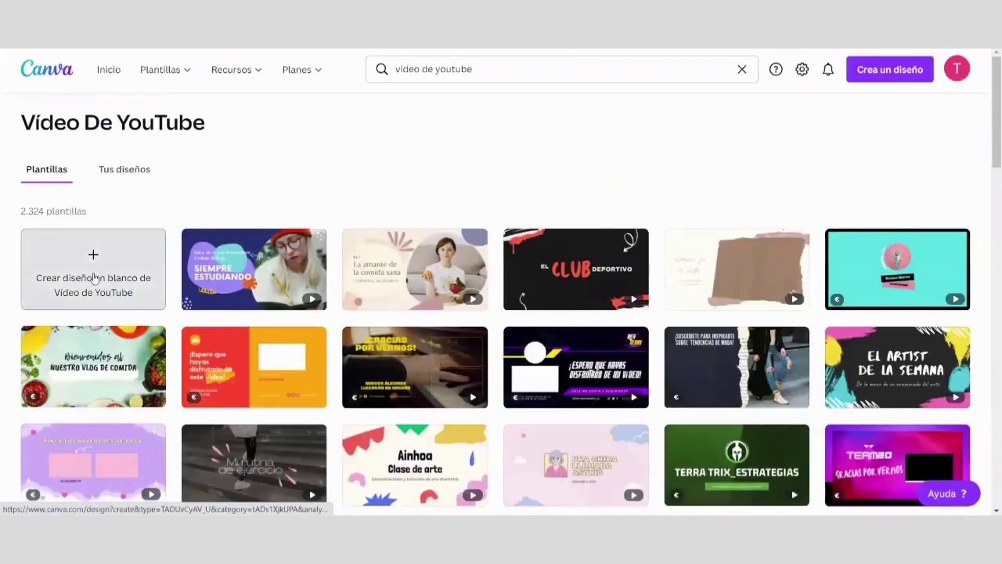
click(83, 288)
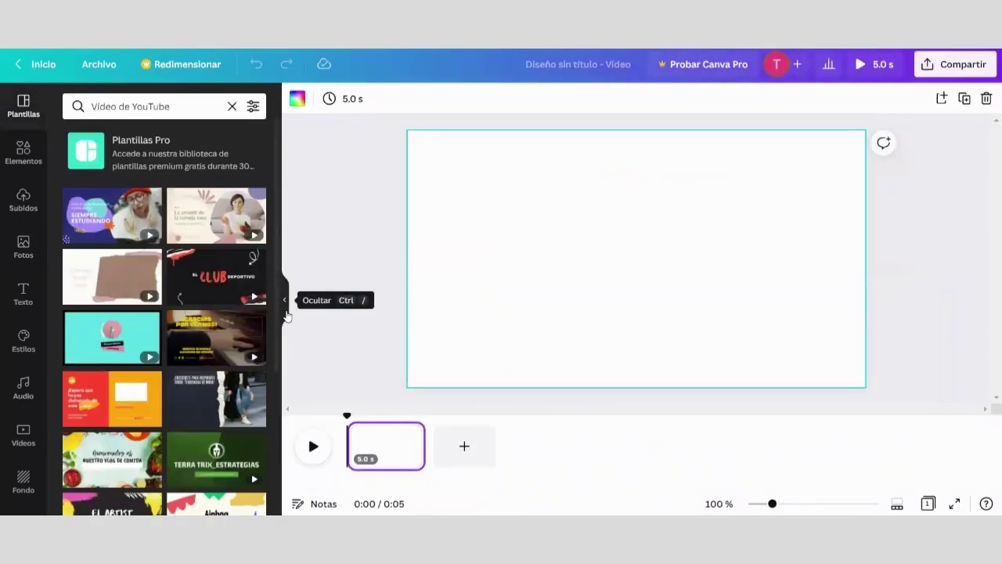
click(284, 314)
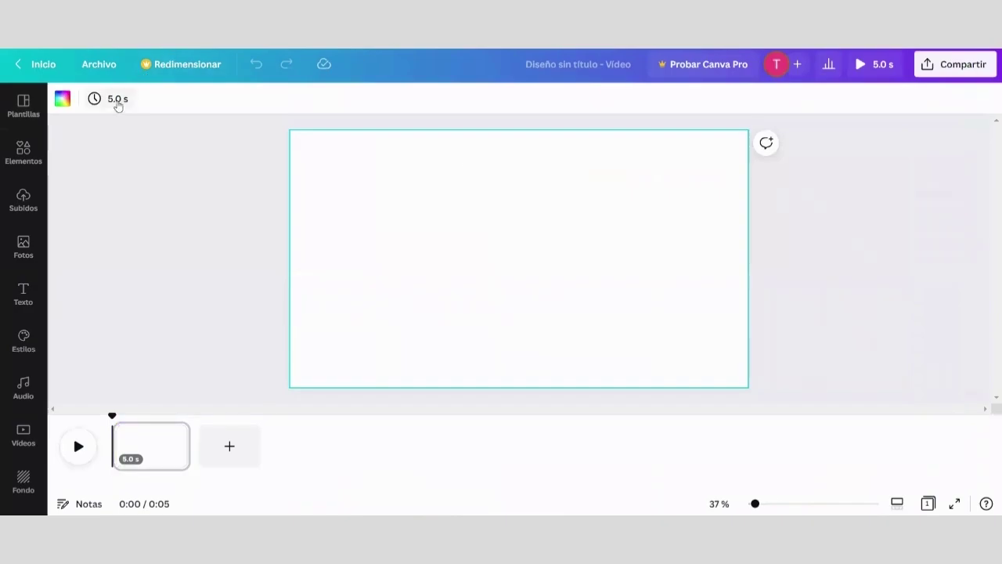
click(190, 254)
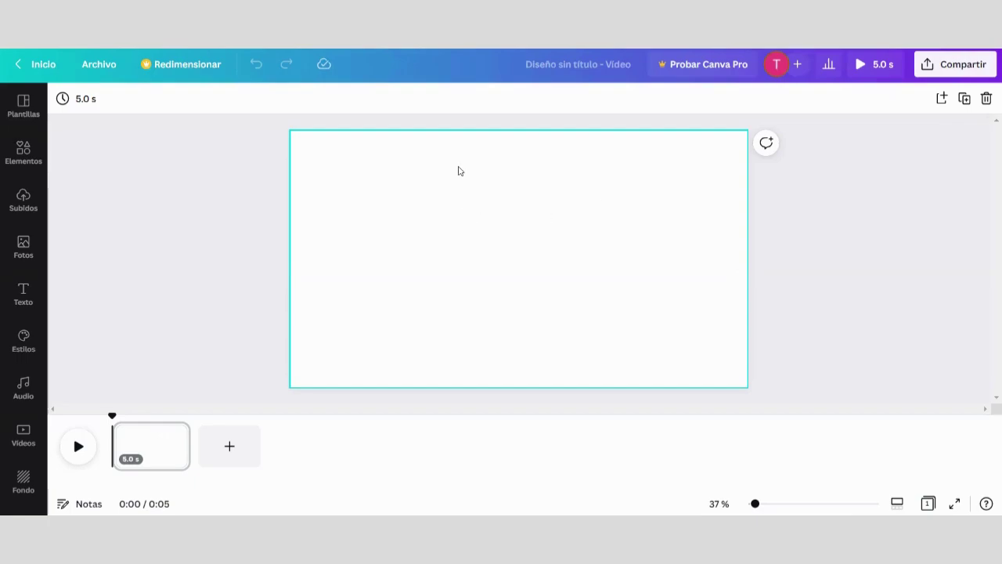
- Set the blank page's background to the violet default colour
click(427, 185)
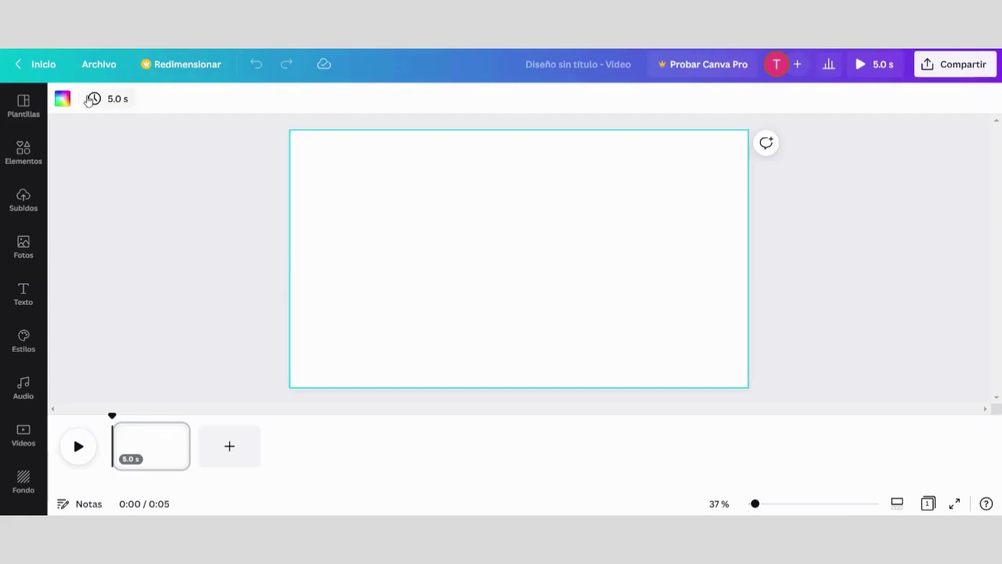
click(61, 100)
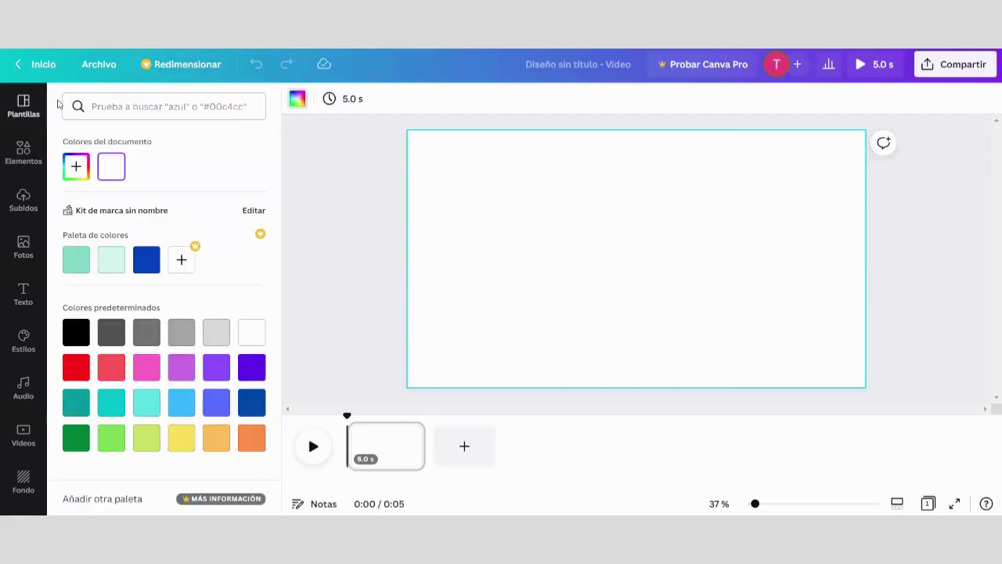
click(221, 367)
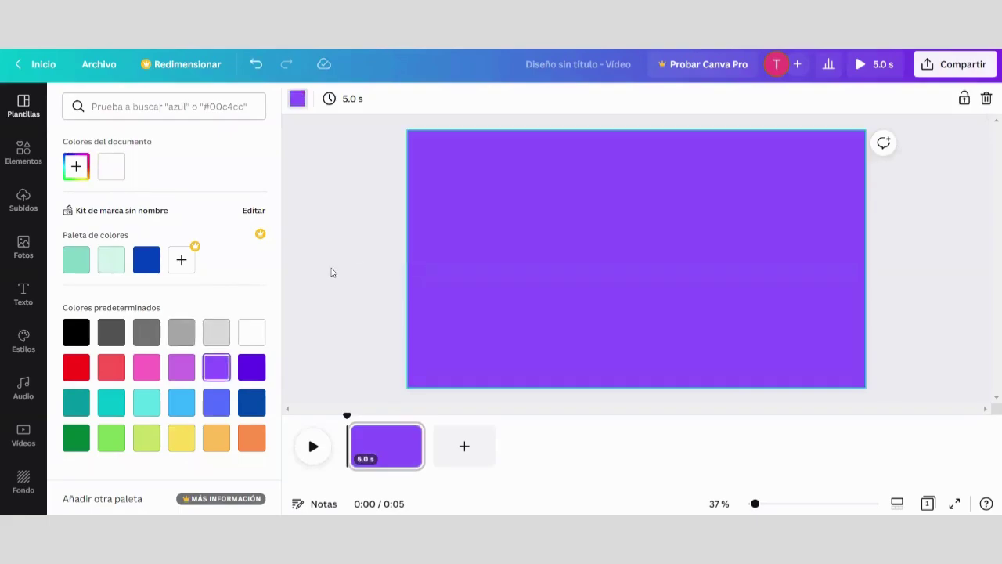
click(333, 272)
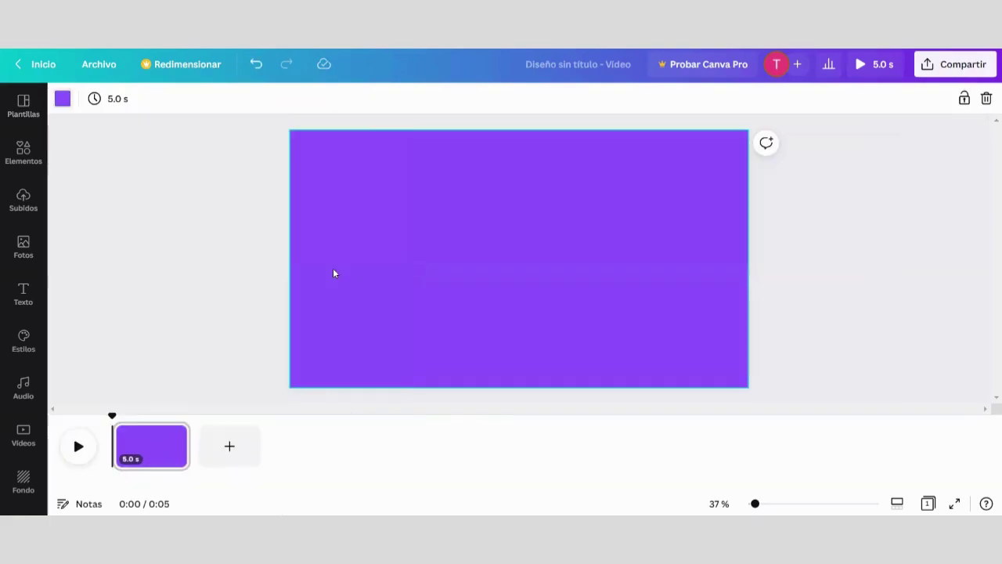
- Add a square shape from the lines and shapes elements to the page
click(36, 157)
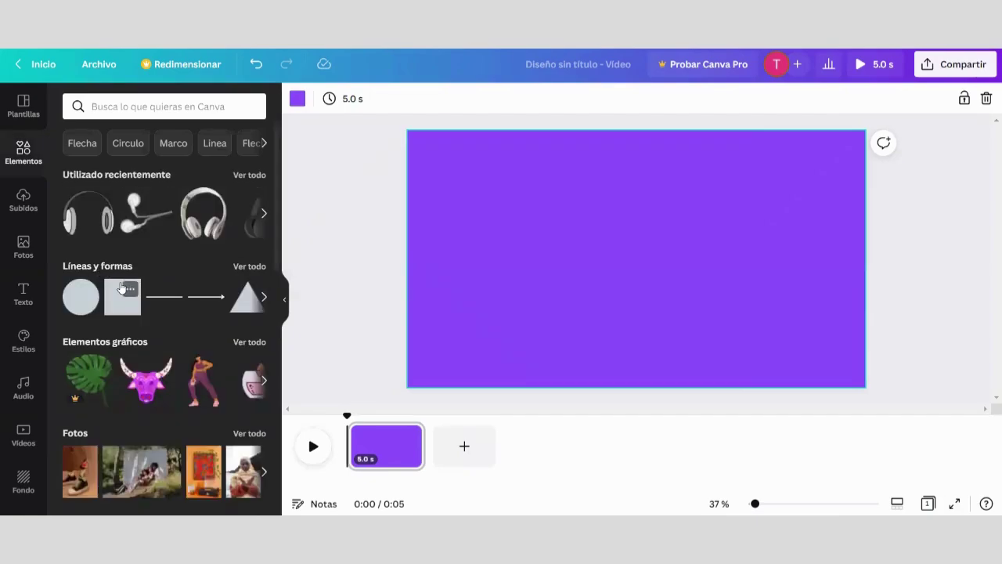
click(123, 291)
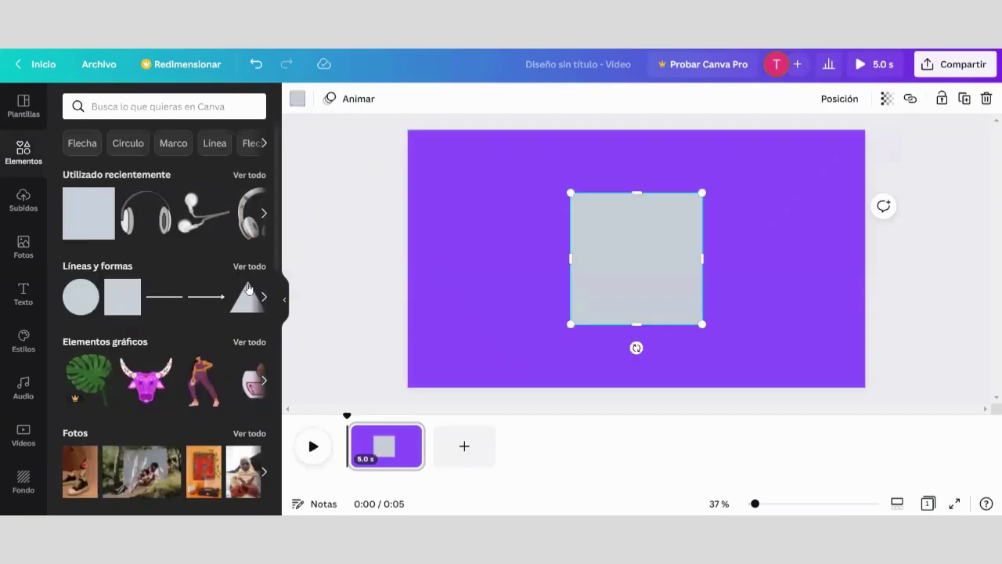
click(286, 305)
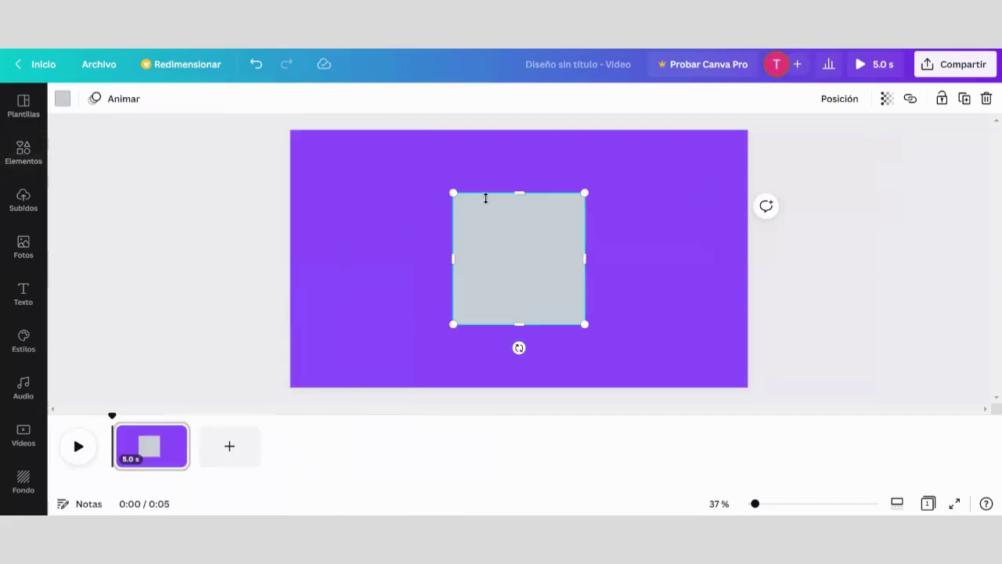
- Flatten the square, stretch it across the full page width and place it as a band along the page's upper edge
drag(514, 193, 513, 276)
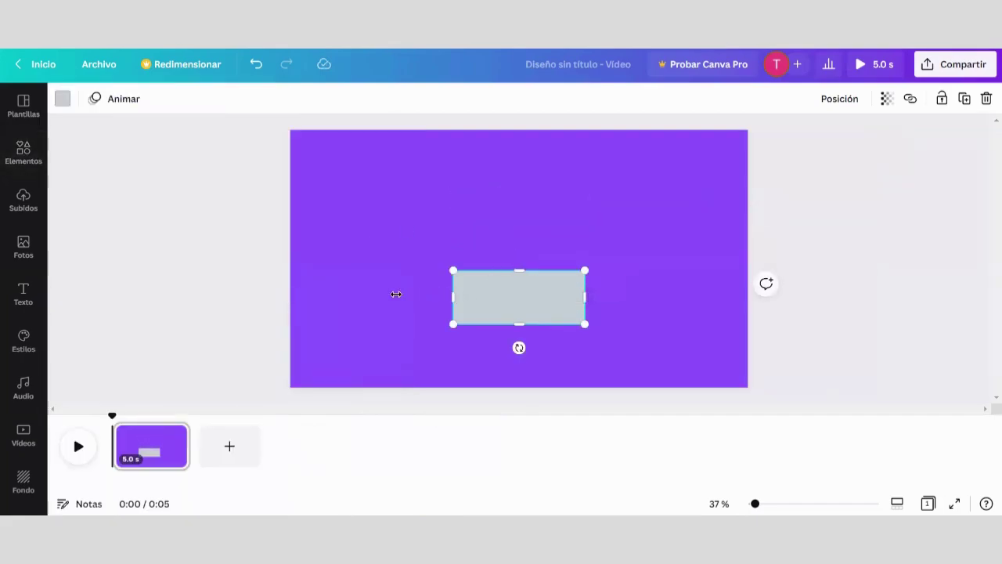
drag(396, 293, 292, 305)
drag(585, 297, 746, 298)
drag(657, 323, 655, 166)
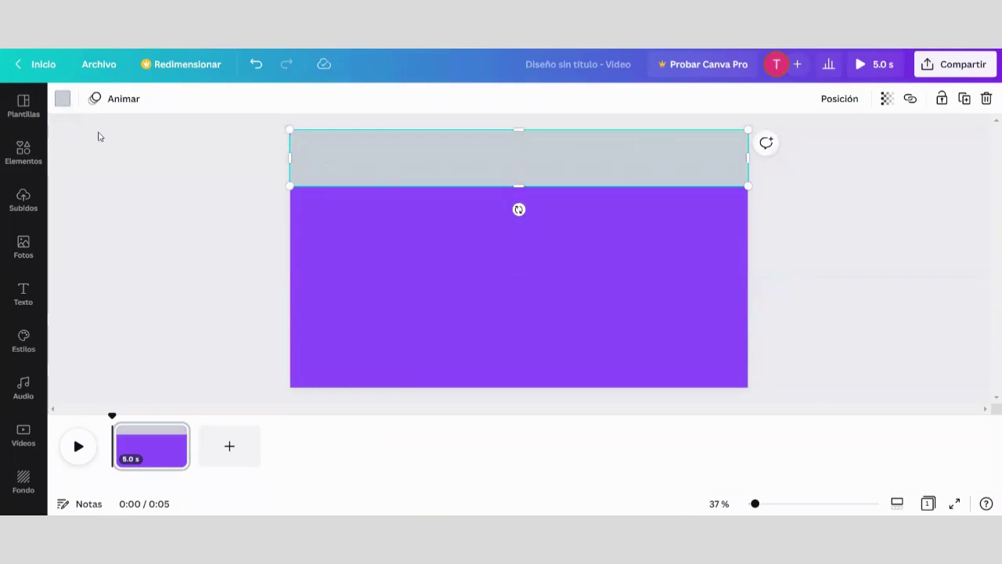
- Recolour the upper band with the light pinkish-purple default colour
click(62, 98)
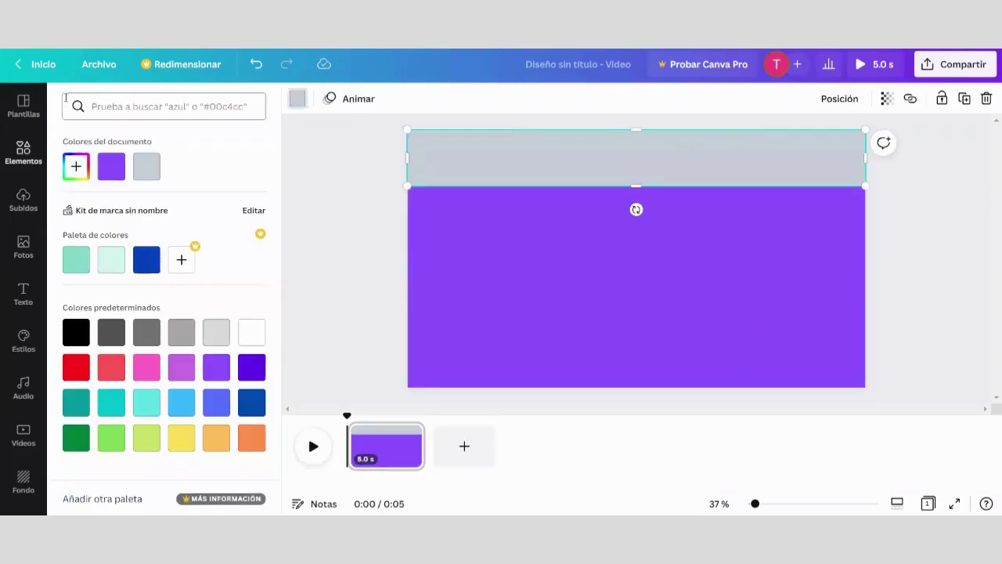
click(187, 365)
click(309, 283)
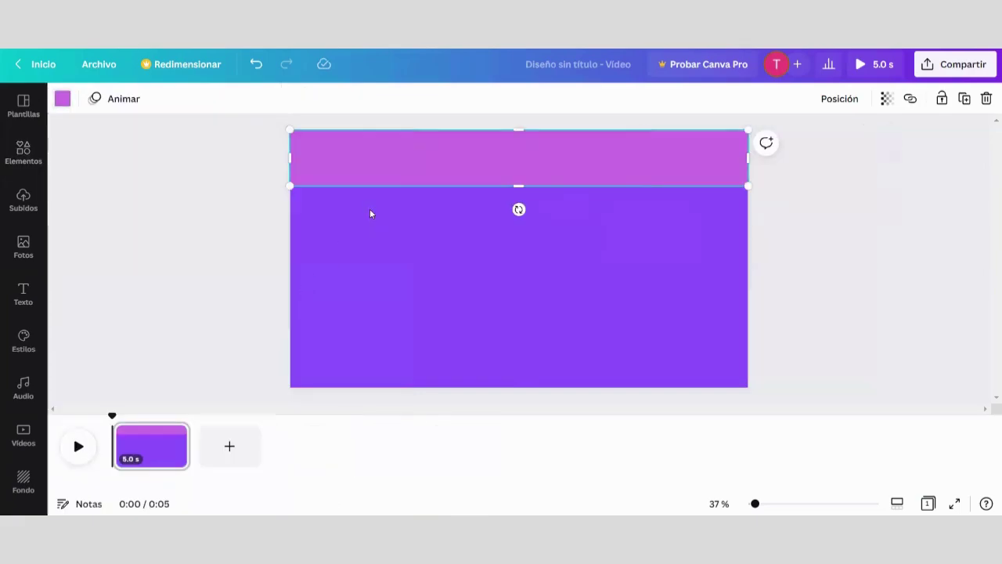
- Copy the upper band and place the duplicate along the page's lower edge, partly extending beyond it
click(288, 219)
click(368, 165)
right_click(379, 158)
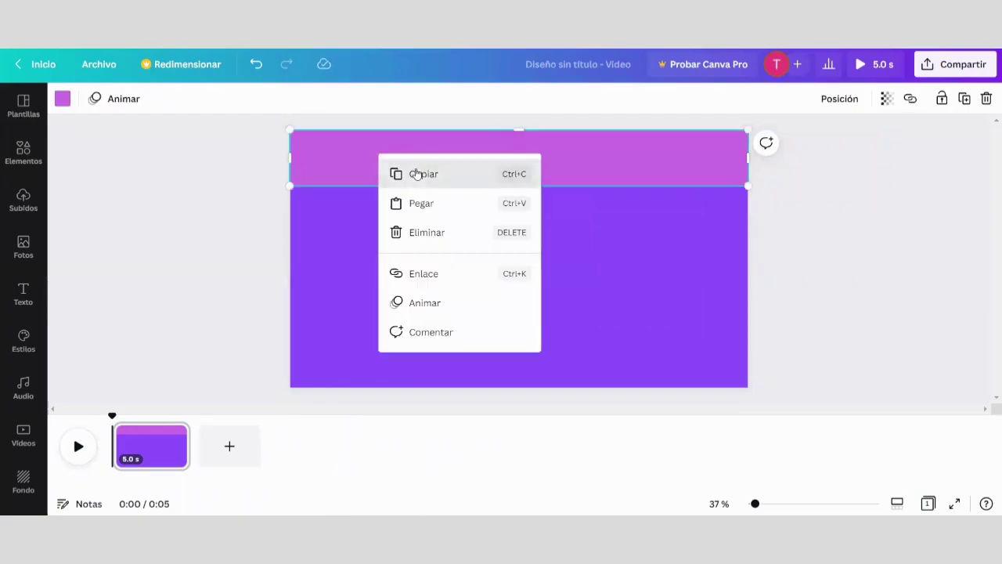
click(342, 200)
click(258, 264)
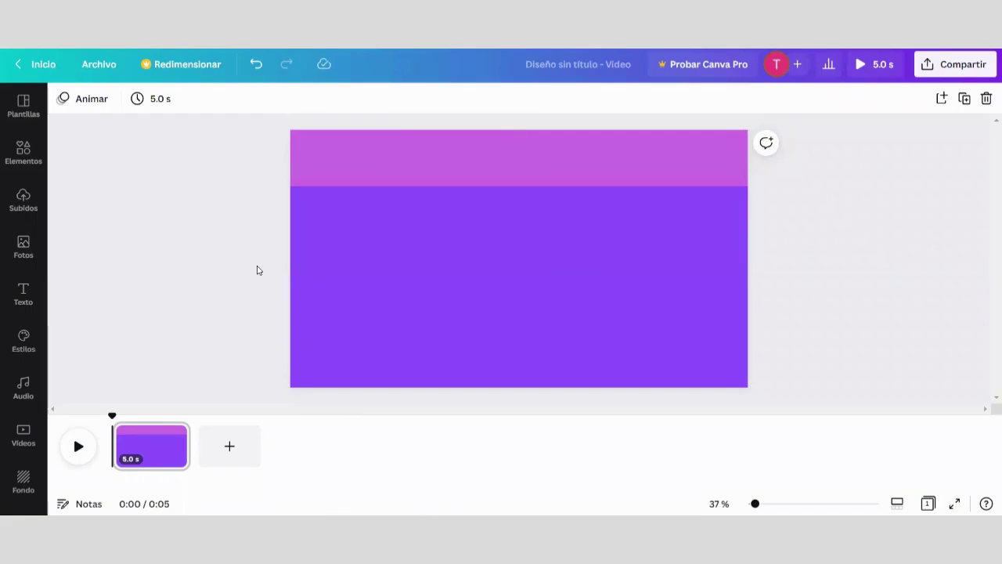
key(ctrl+v)
drag(374, 177, 371, 384)
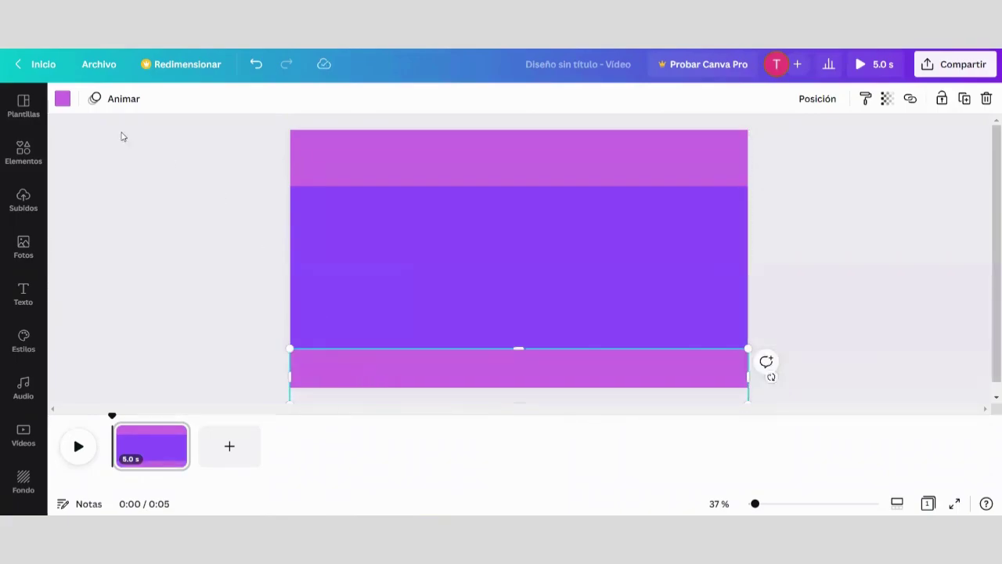
- Recolour the lower band with the pale mint green from the brand palette
click(63, 99)
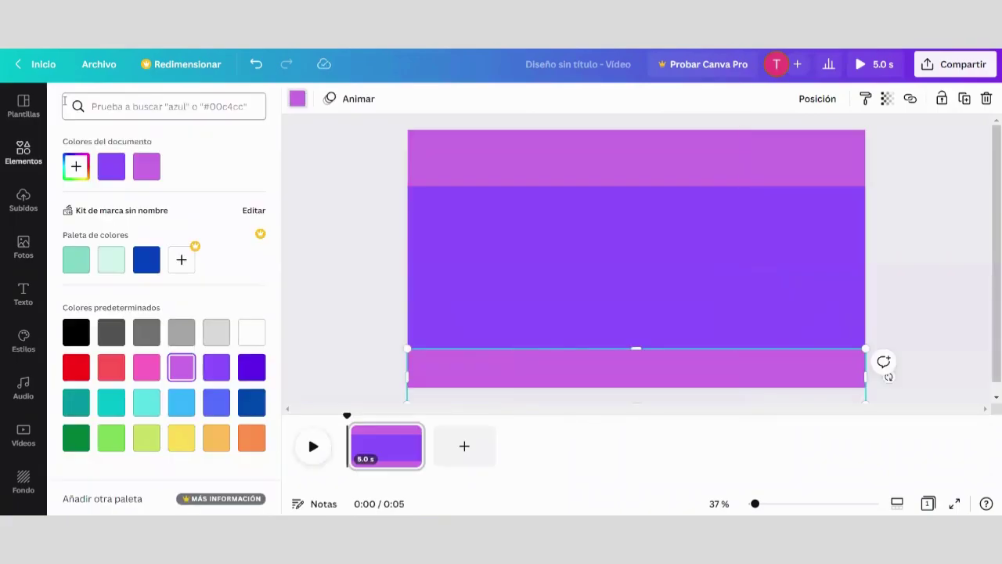
click(114, 267)
click(317, 254)
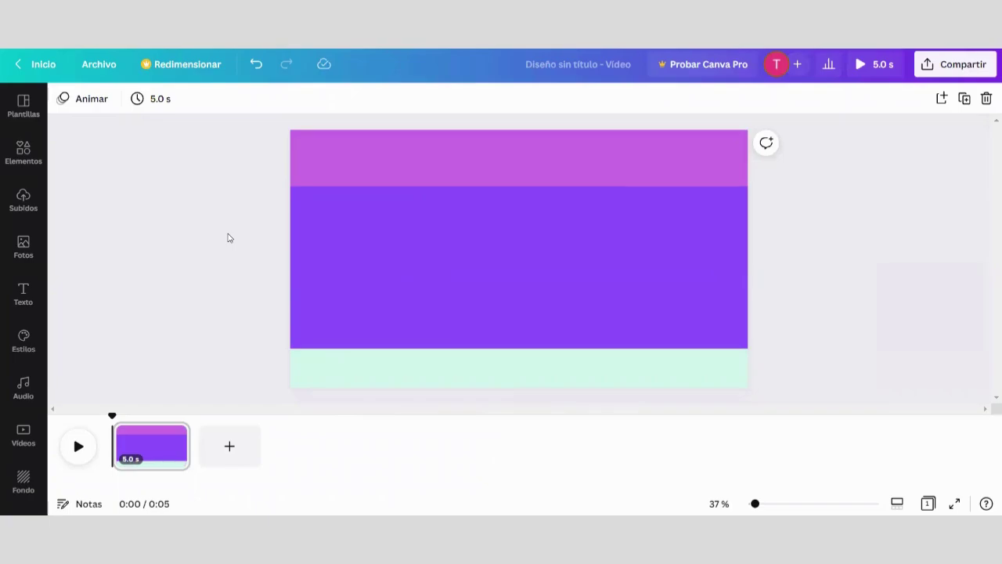
- Add the "Queso Parmesano" text combination to the page
click(23, 301)
scroll(197, 346, down, 5)
scroll(197, 345, down, 3)
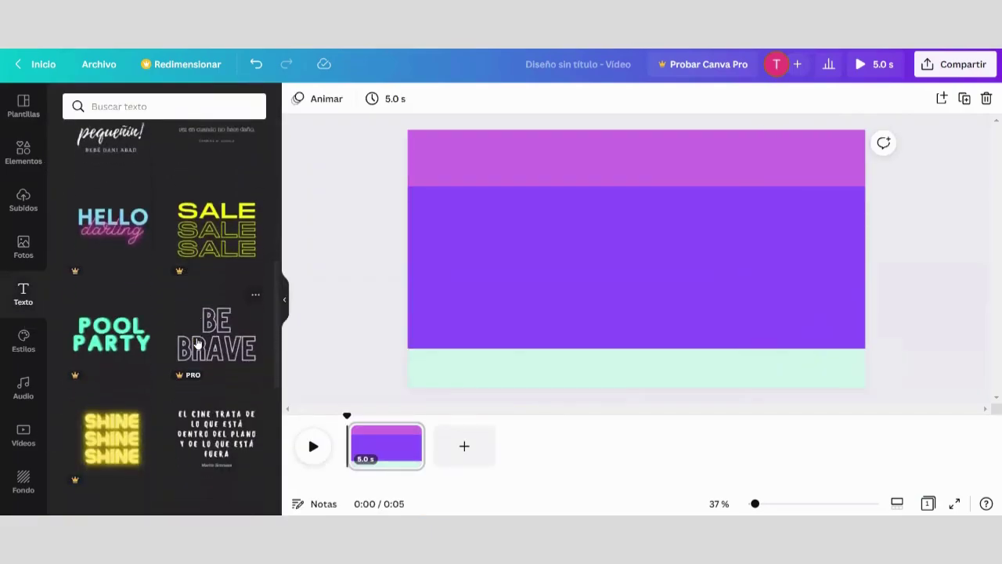
scroll(197, 345, down, 3)
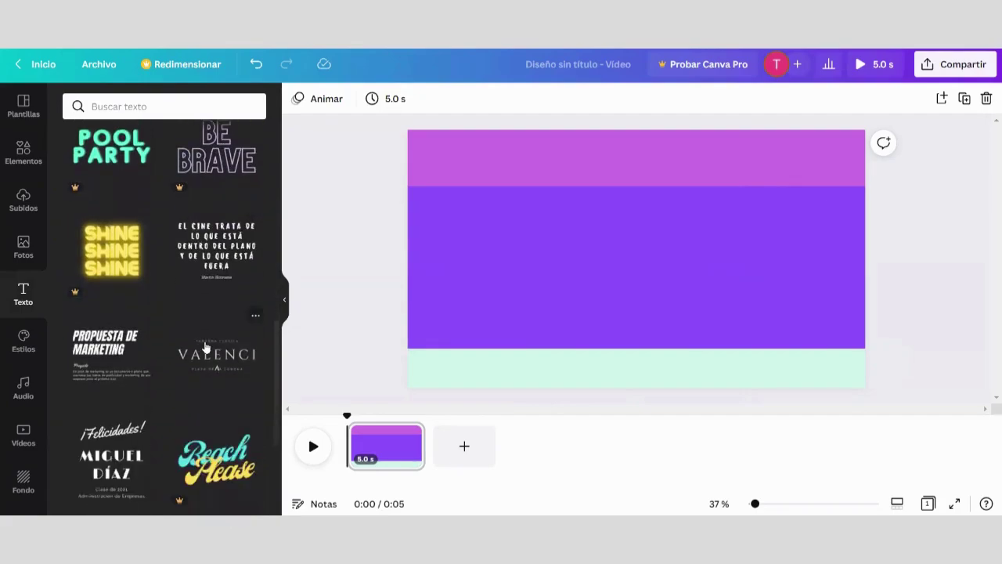
scroll(205, 346, down, 4)
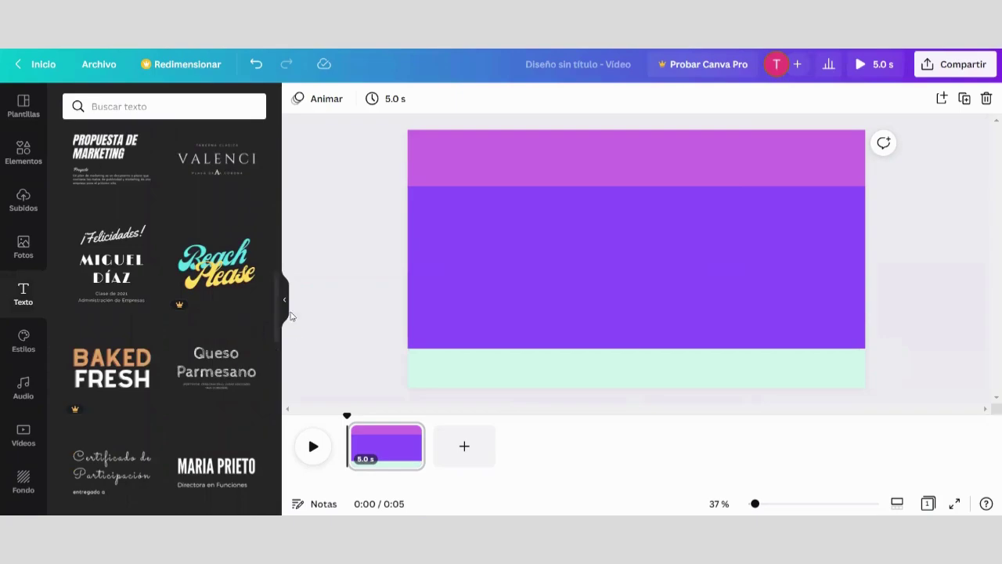
click(245, 361)
click(285, 305)
click(293, 301)
- Shift the "Queso Parmesano" text group slightly and ungroup it into separate text boxes
click(542, 277)
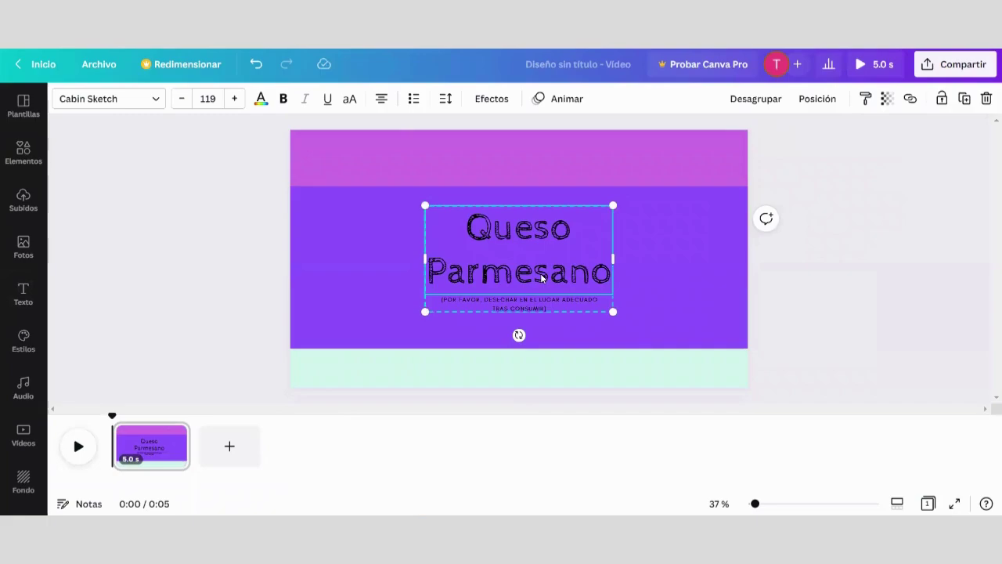
click(712, 247)
mouse_move(588, 275)
mouse_down()
mouse_move(573, 259)
mouse_move(578, 278)
mouse_up()
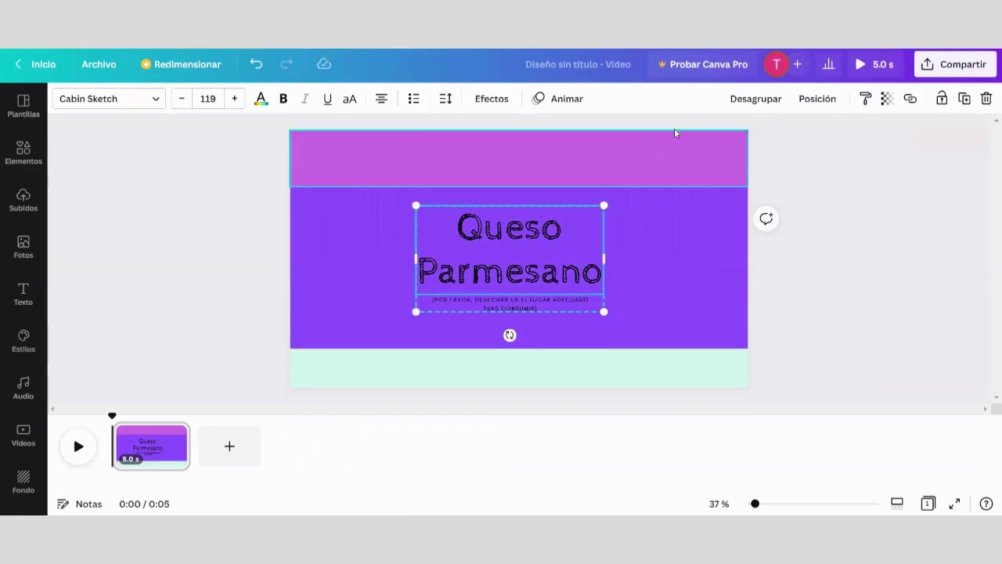
click(749, 102)
- Move the "Queso Parmesano" heading into the upper band and widen its text box so it fits on one line
click(634, 247)
click(522, 241)
drag(521, 241, 534, 183)
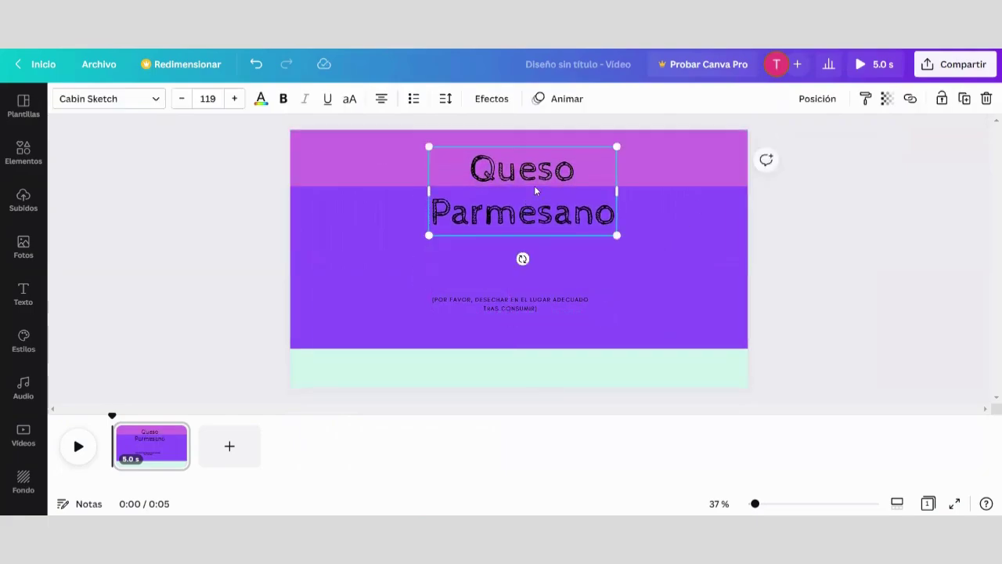
drag(433, 196, 320, 196)
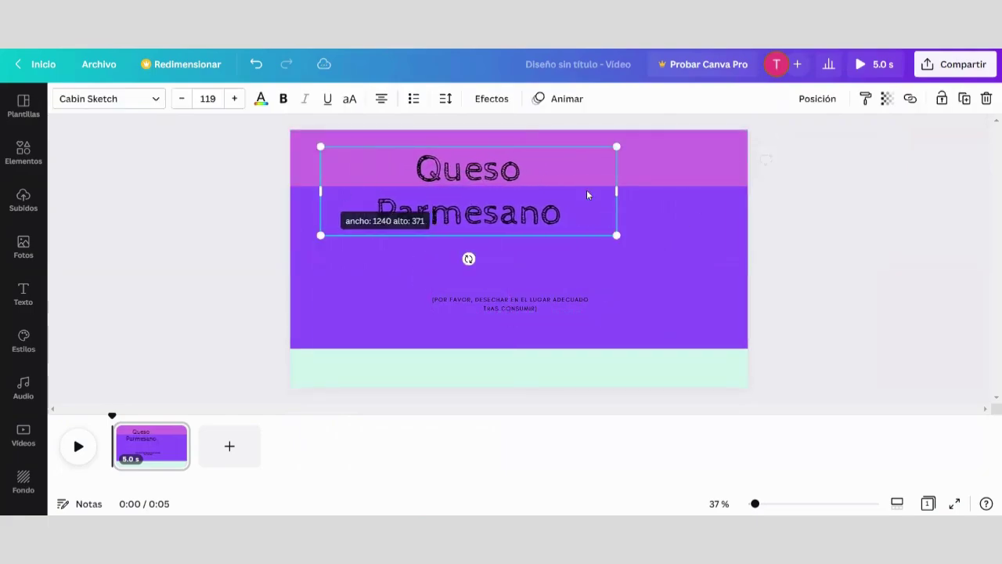
drag(617, 190, 689, 186)
drag(580, 195, 593, 169)
- Replace the "Queso Parmesano" heading with "TEMA DEL DÍA: ¿CÓMO SER UNA PERSONA PRODUCTIVA"
click(552, 169)
click(540, 170)
double_click(544, 169)
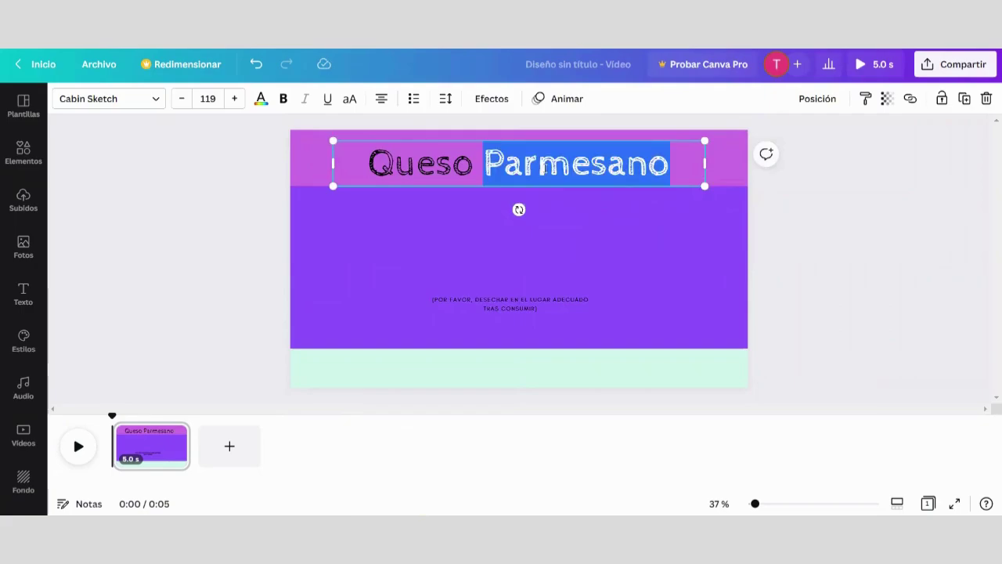
key(ctrl+a)
text(TEMA D)
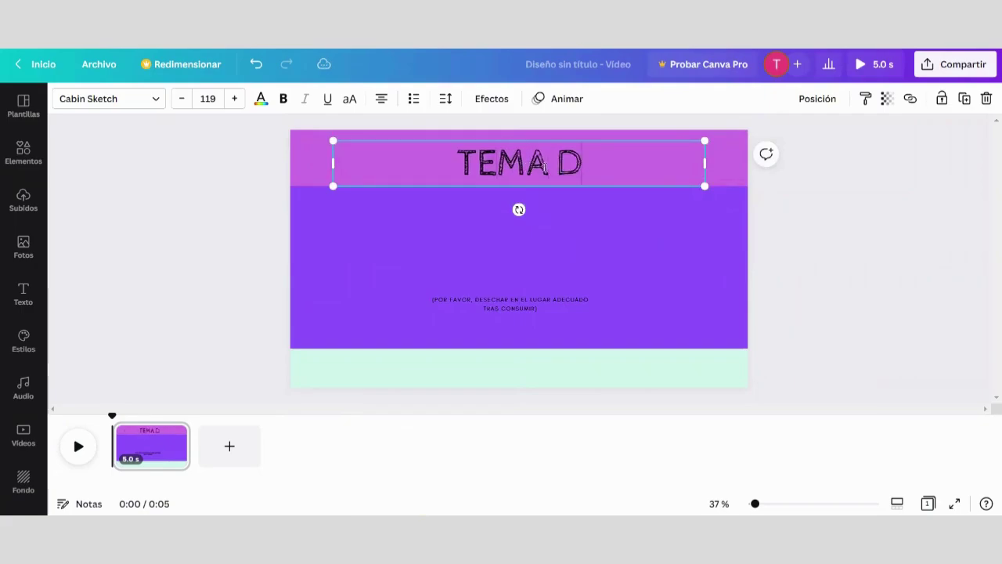
text(EL DÍA:)
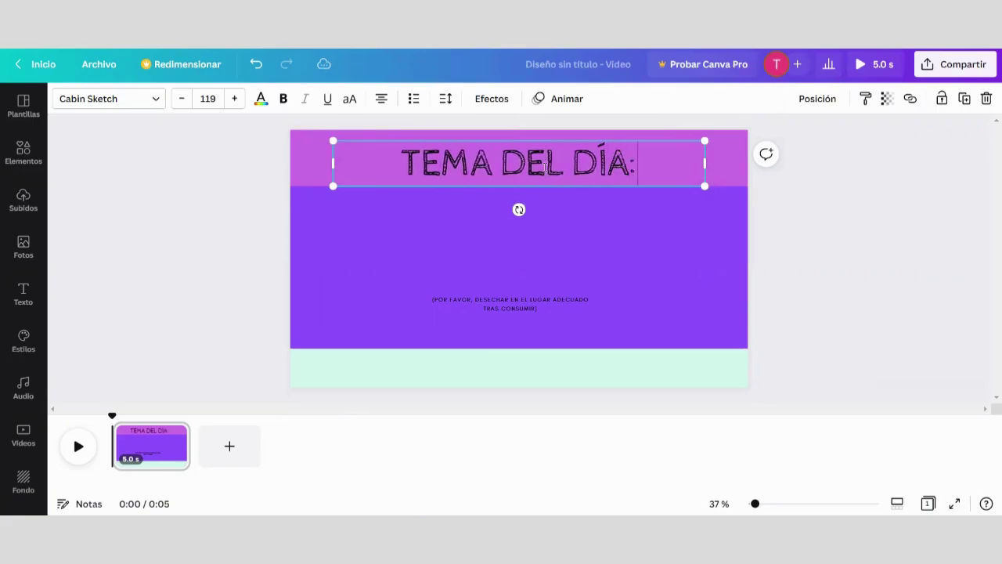
text( ¿CÑ)
key(BackSpace)
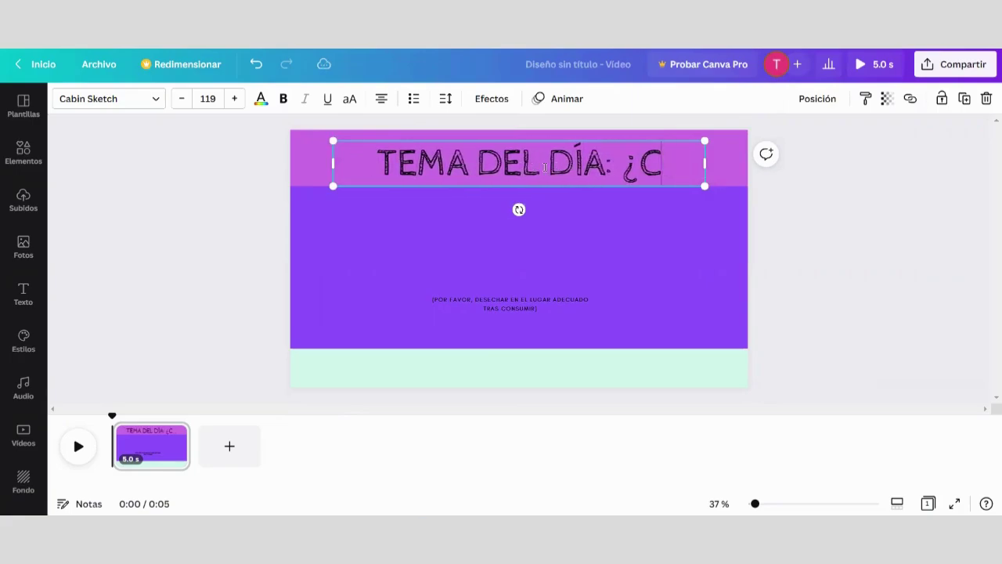
text(ÓMO)
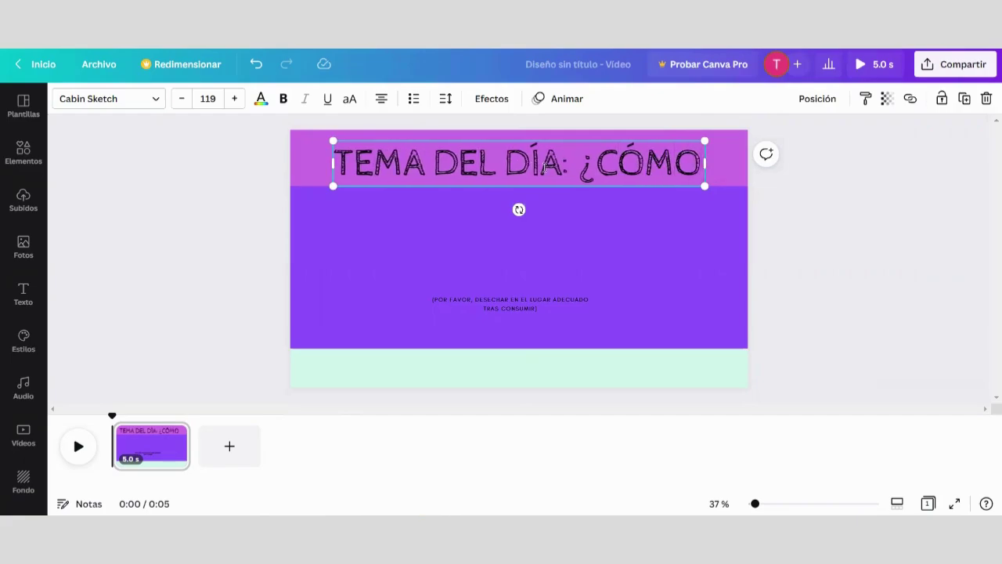
text( SER )
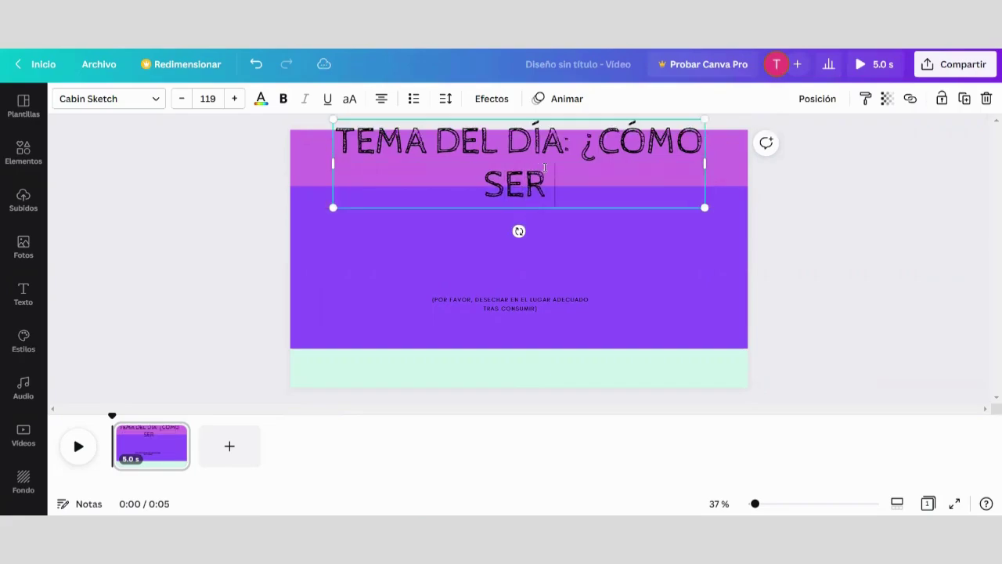
text(UNA PERSONA)
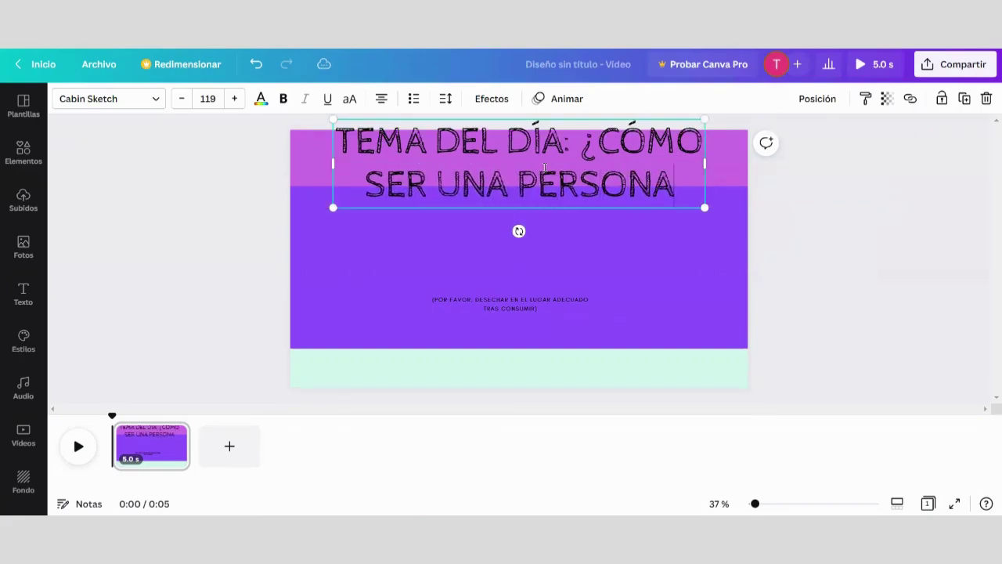
text( PRODUCTIVA)
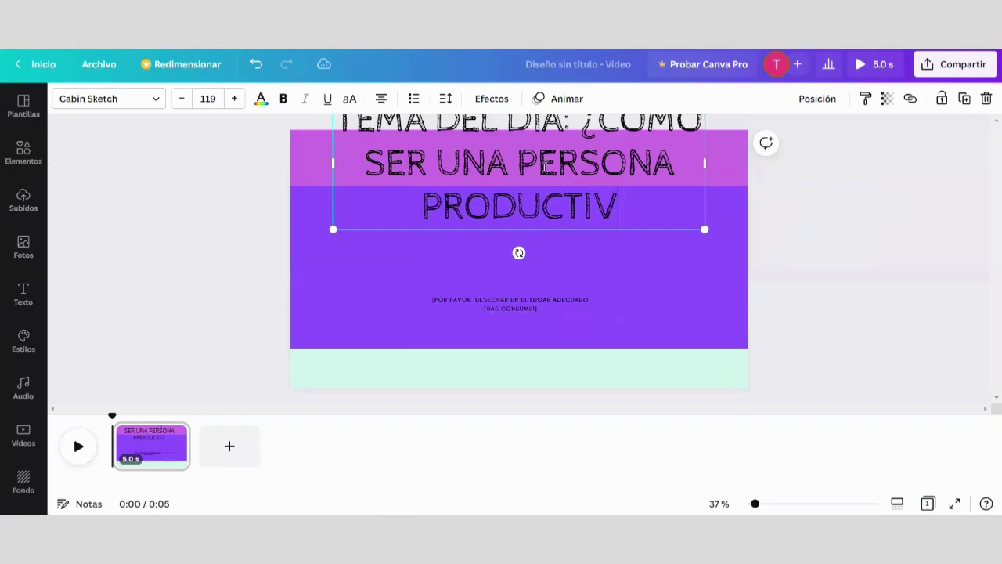
click(693, 272)
- Set the heading's font size to 48 and colour its text white
drag(649, 205, 639, 240)
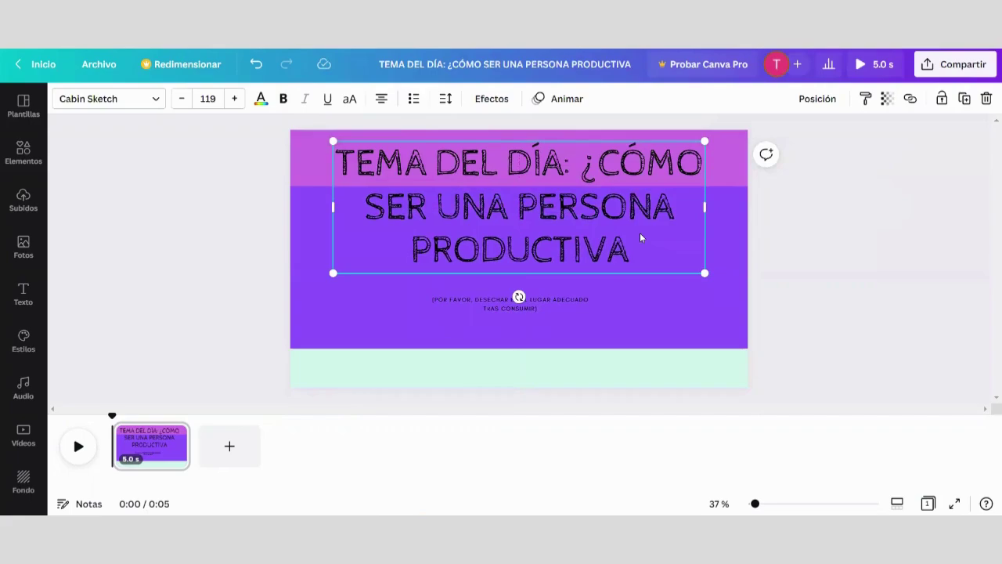
drag(704, 139, 562, 191)
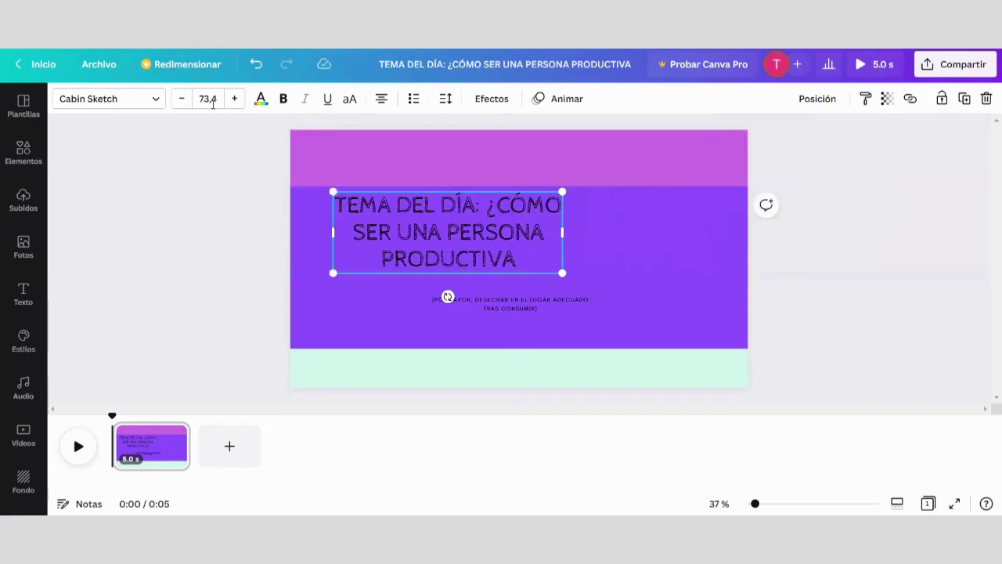
click(208, 100)
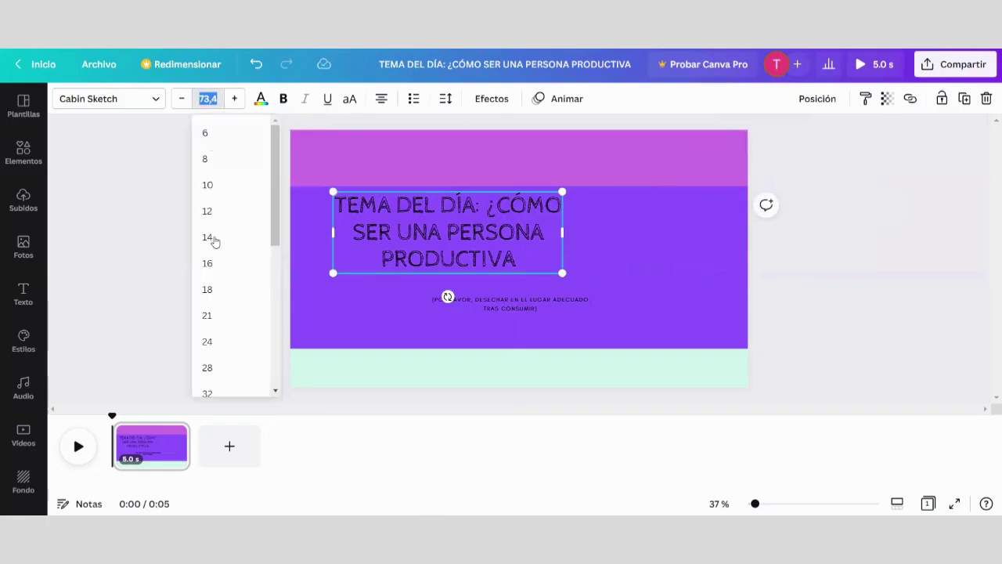
click(224, 374)
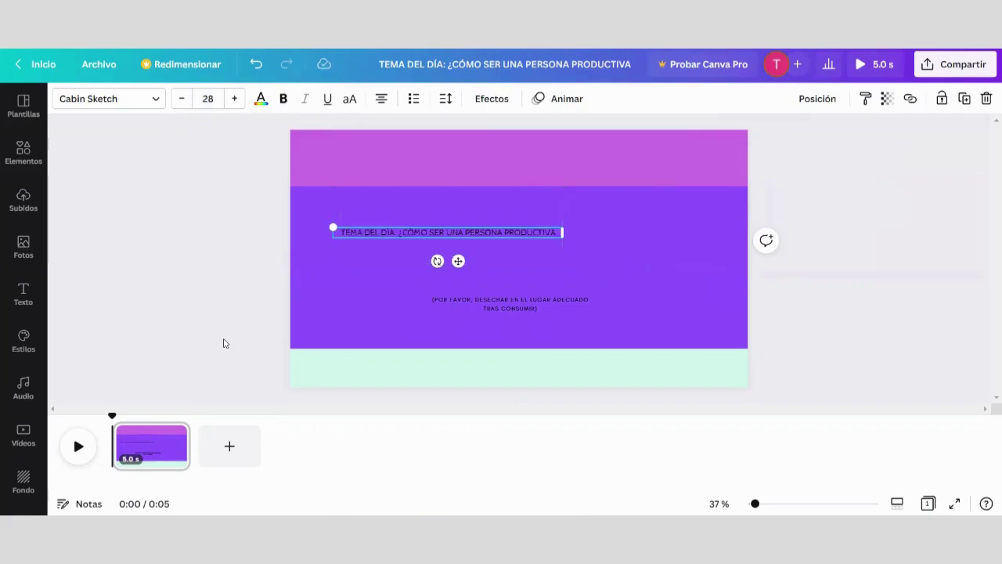
scroll(208, 345, down, 1)
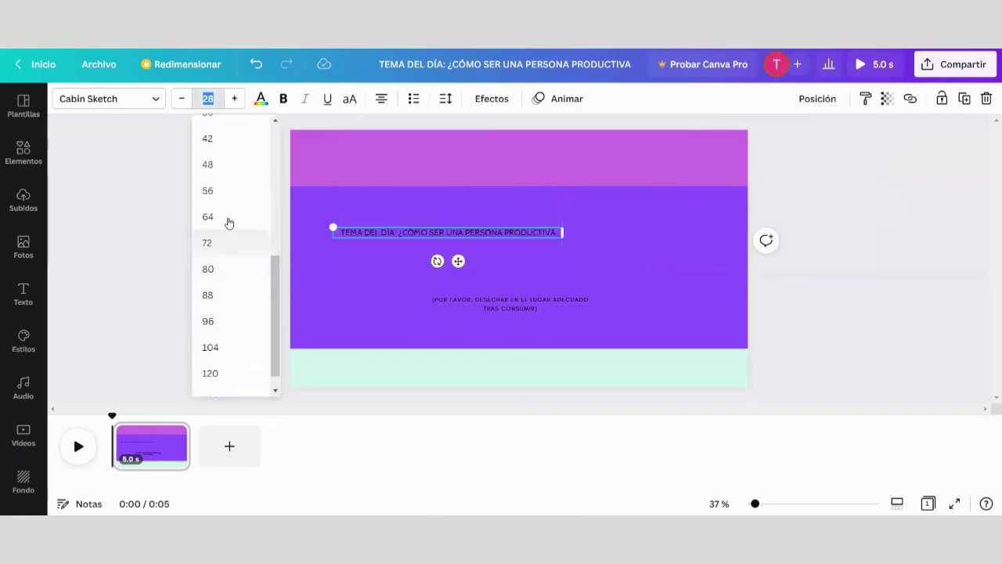
click(228, 181)
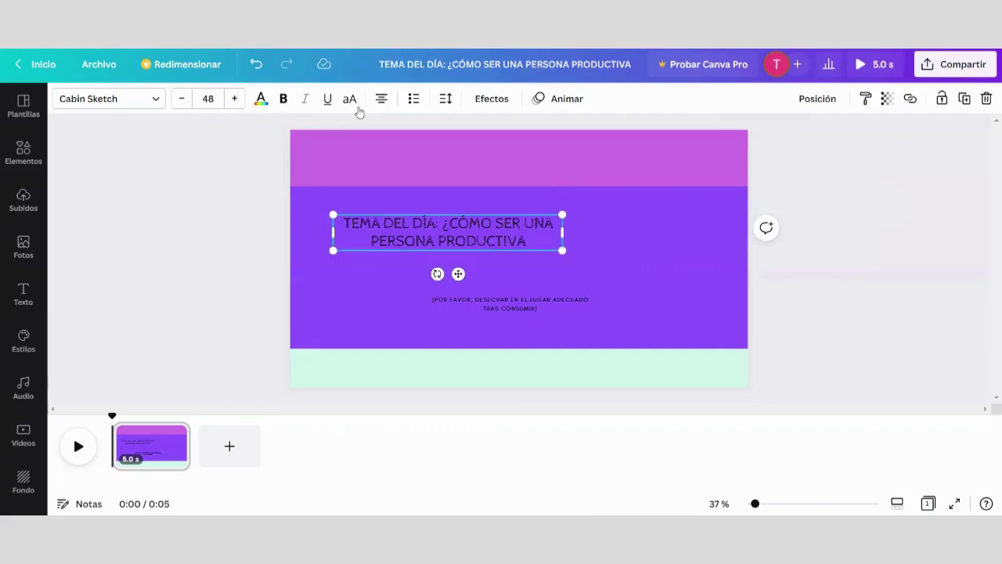
click(261, 98)
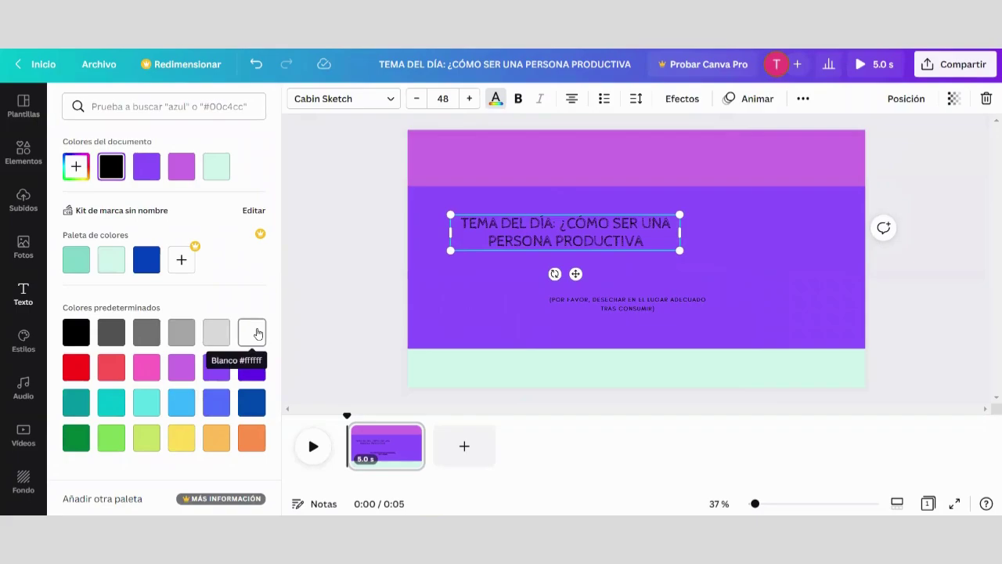
click(252, 331)
- Widen the heading's text box so it fits on one line and move it into the upper band
drag(677, 230, 836, 235)
click(306, 251)
drag(443, 234, 444, 157)
- Enlarge the small text in parentheses on the purple area to a font size of about 29.8
click(444, 294)
click(449, 297)
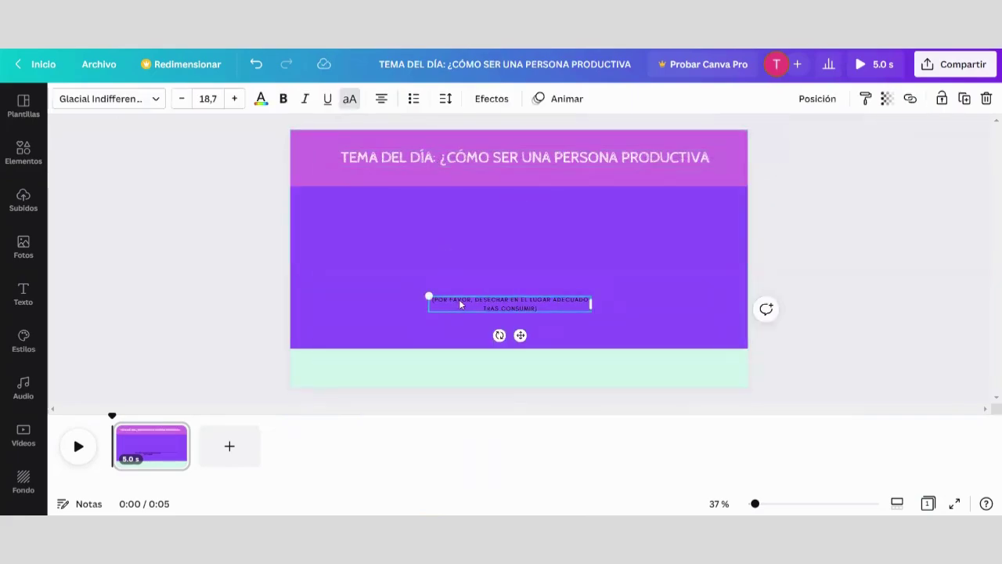
drag(428, 294, 333, 287)
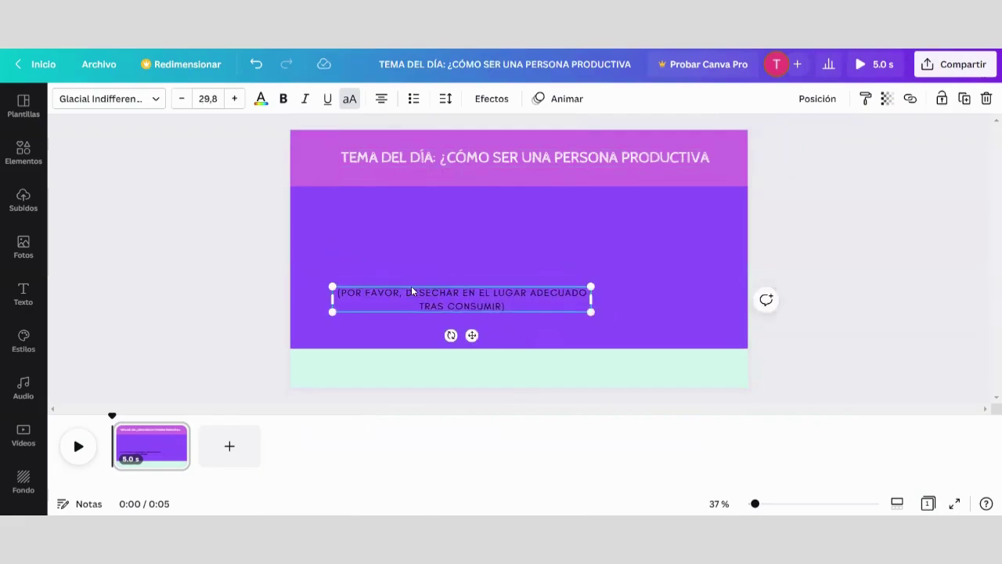
- Replace the text in parentheses with "NUEVOS EPISODIOS TODOS LOS LUNES AL MEDIODÍA"
double_click(411, 285)
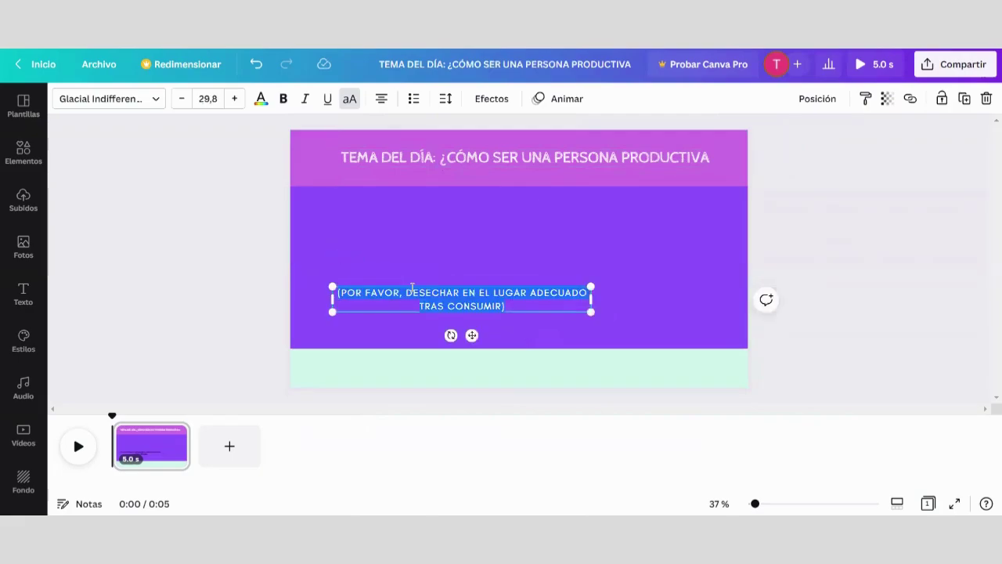
text(NUEVOS EPISOD)
text(IOS TODOS LOS)
text( LUNES)
text( A LAS)
key(BackSpace)
key(BackSpace)
key(BackSpace)
key(BackSpace)
text(L MEDIOD)
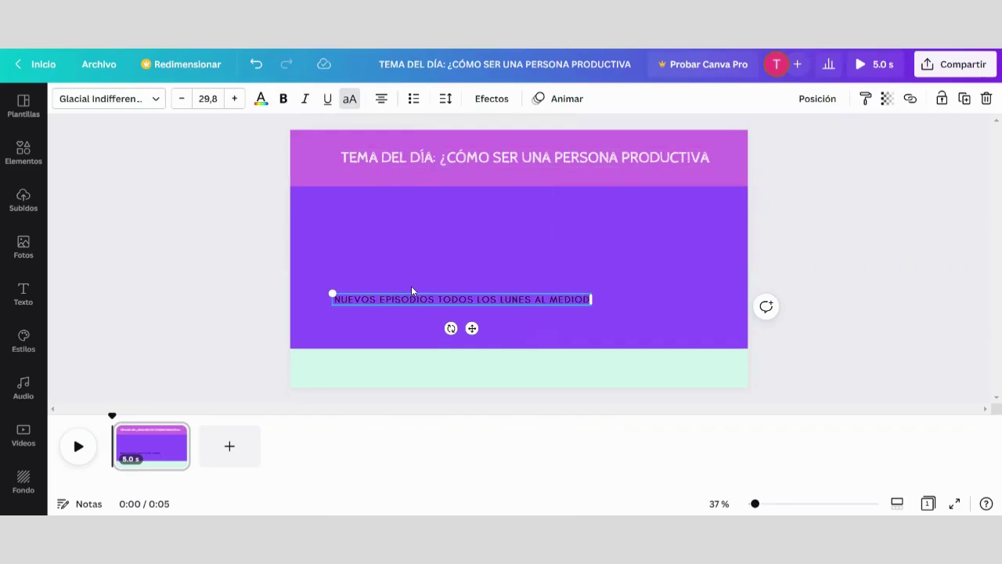
text(ÍA)
- Make the new-episodes text bold and place it on a single line in the mint green band
drag(496, 306, 356, 291)
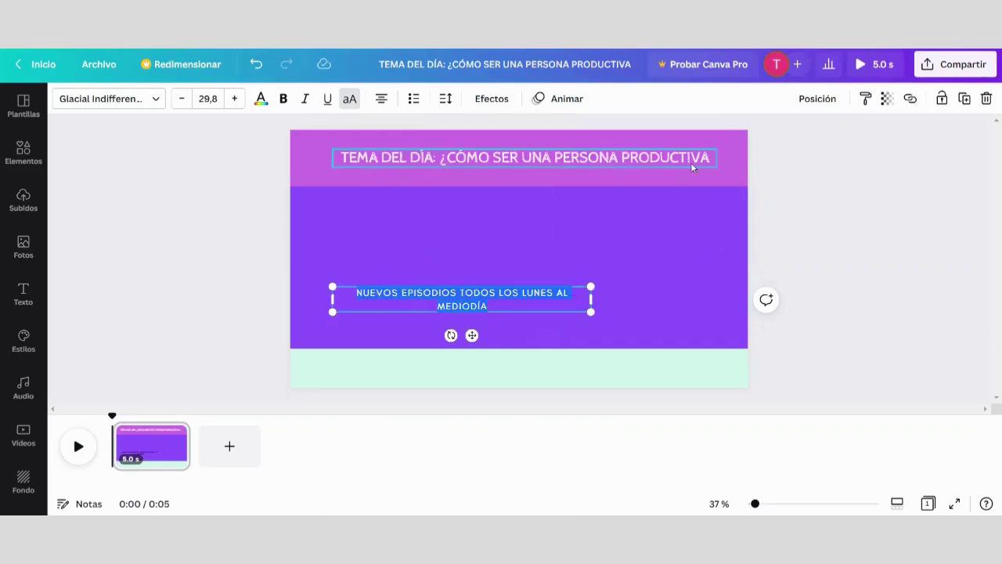
click(282, 99)
drag(591, 299, 654, 367)
click(644, 290)
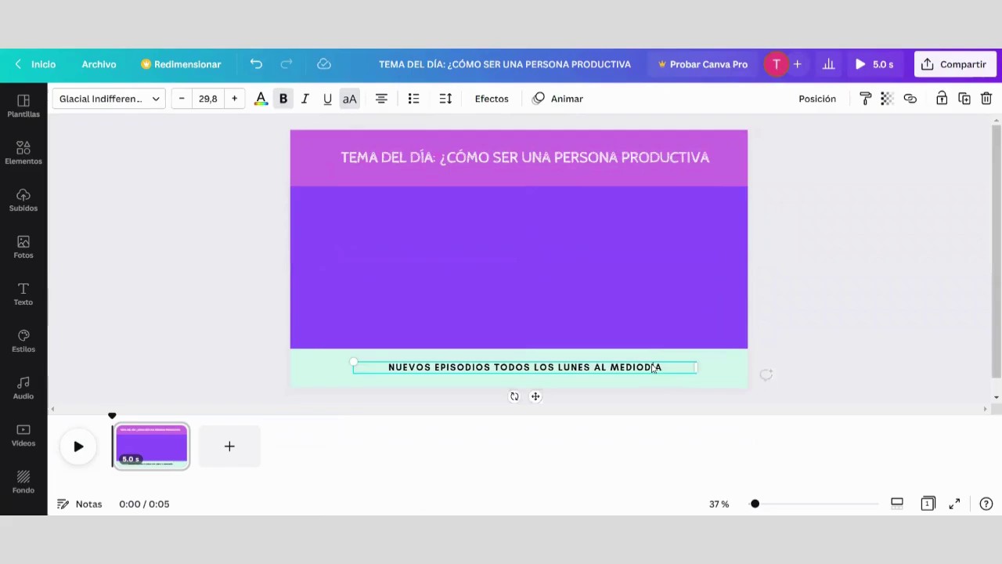
click(648, 312)
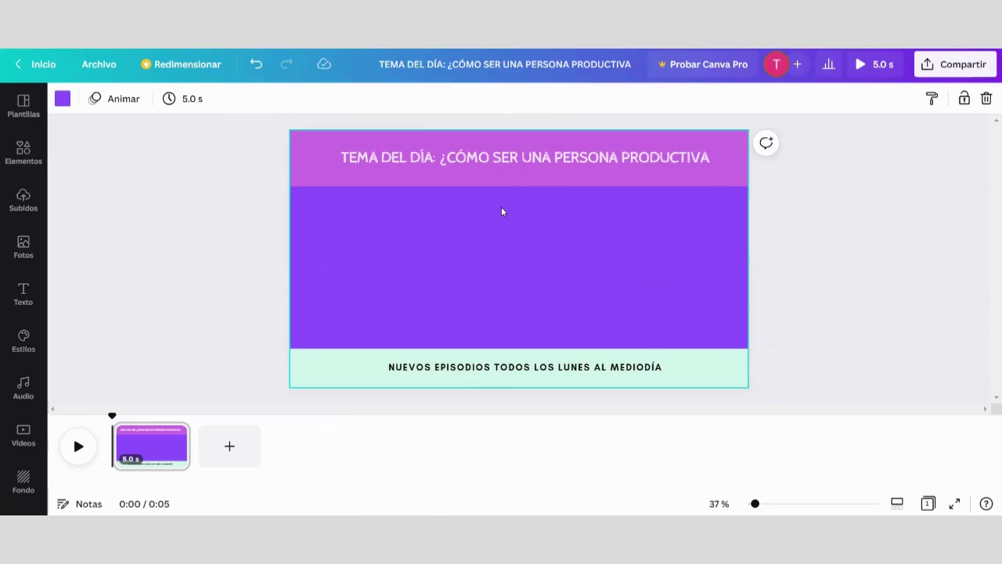
- Search the elements library for "MICROFONO" and look through the results
click(22, 153)
click(108, 106)
text(MICROFONO)
key(Return)
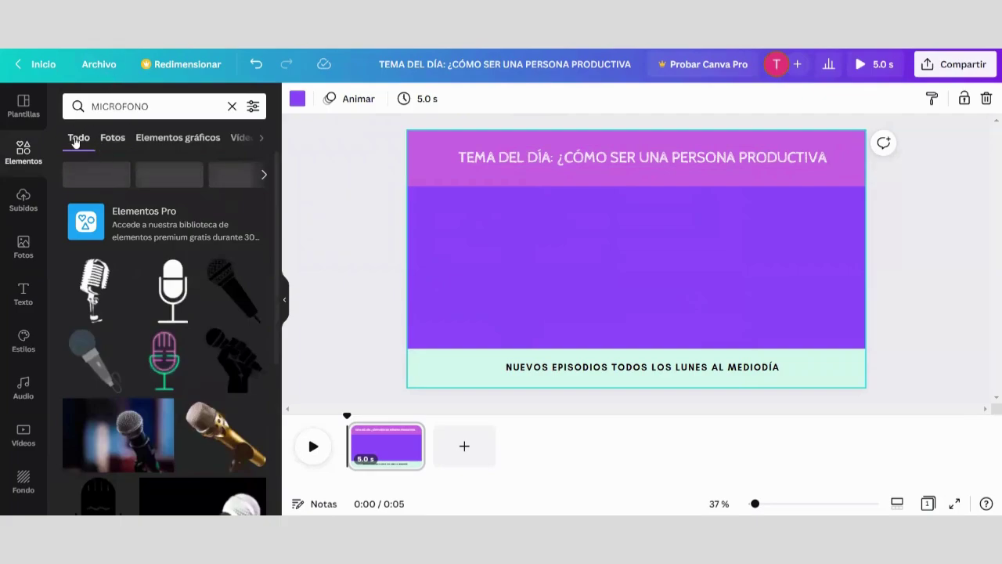
scroll(201, 291, down, 5)
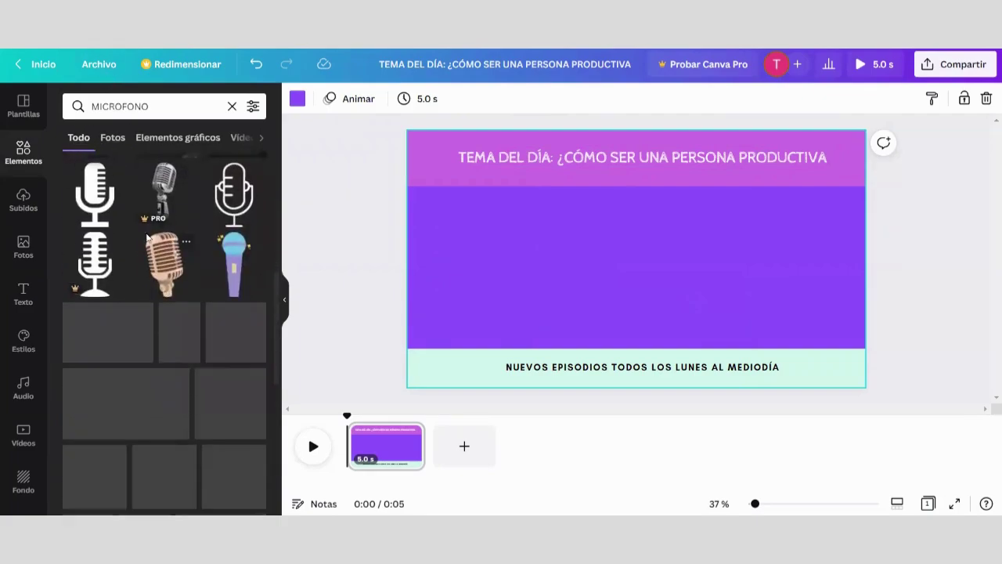
scroll(194, 352, down, 2)
scroll(195, 351, up, 3)
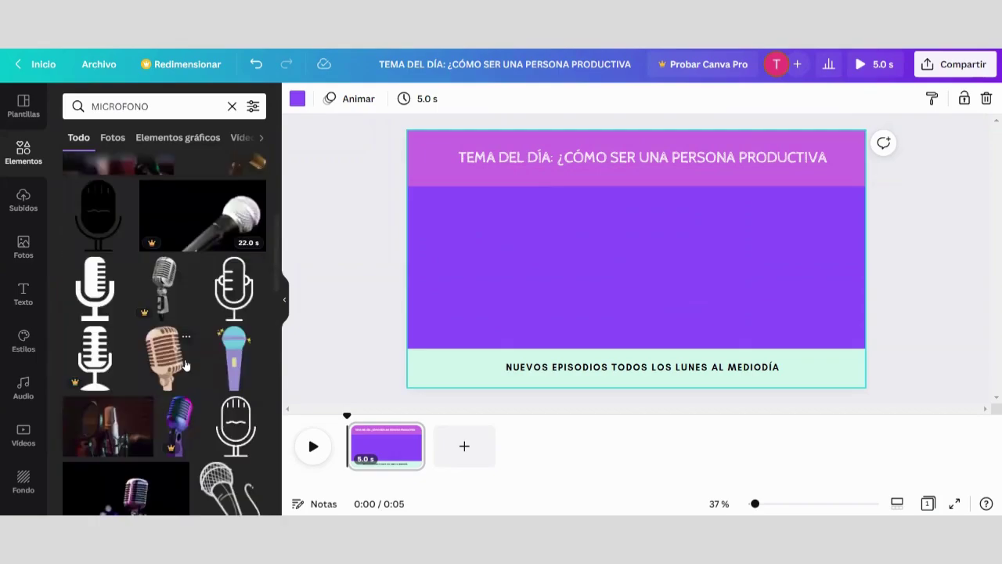
- Narrow the microphone results to graphics and add the white outlined microphone with the wavy line to the page
click(172, 138)
scroll(179, 372, down, 1)
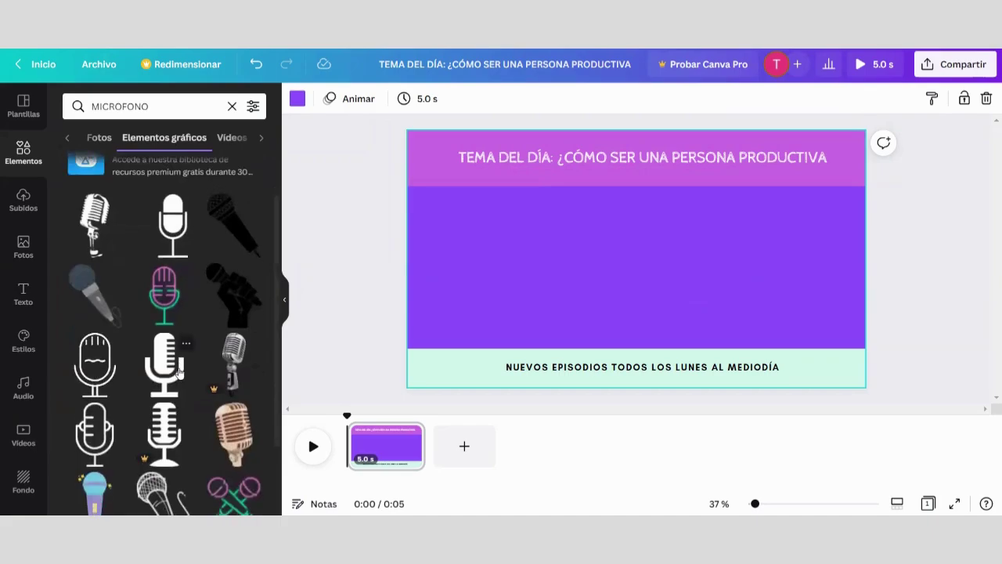
scroll(169, 366, down, 5)
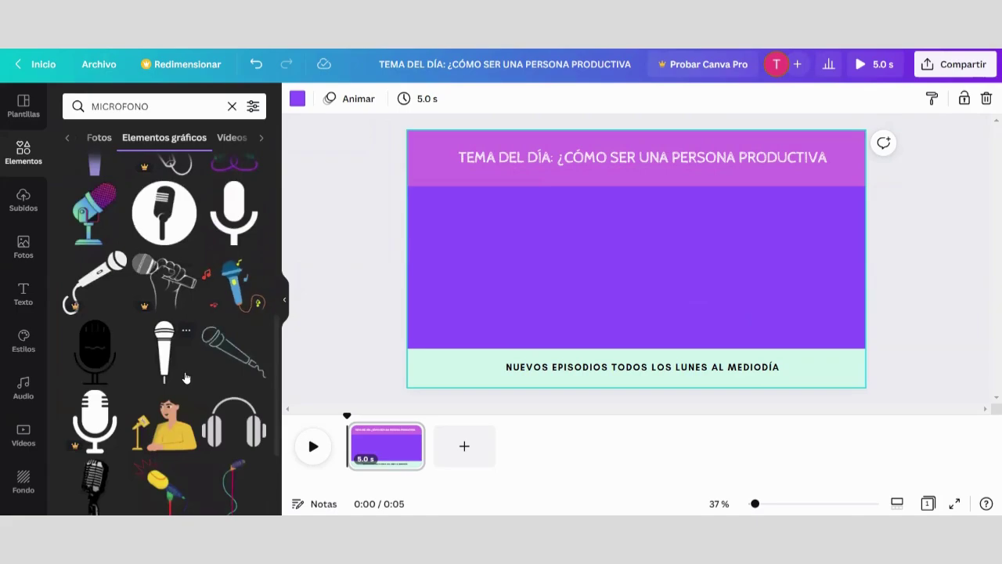
scroll(151, 381, up, 3)
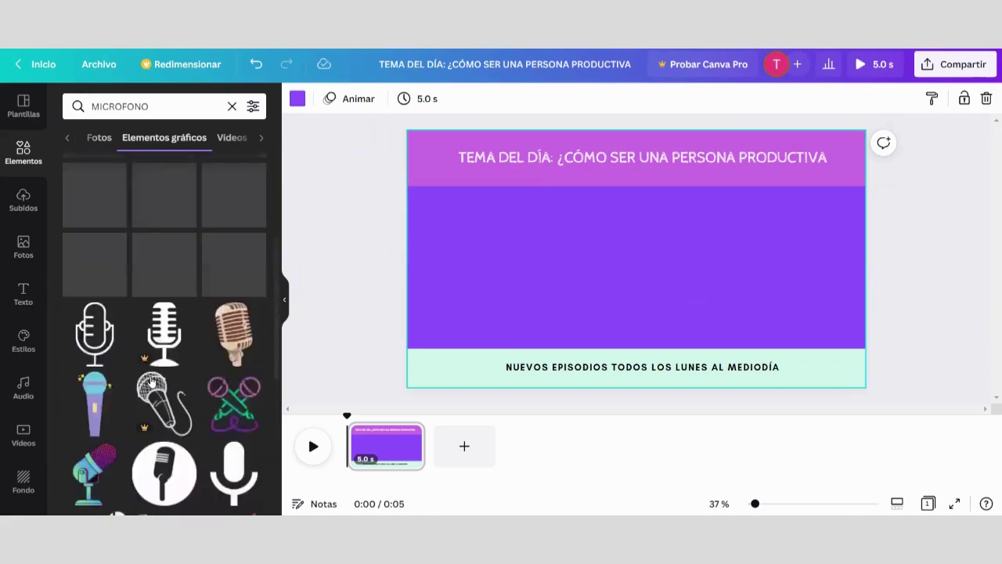
click(92, 329)
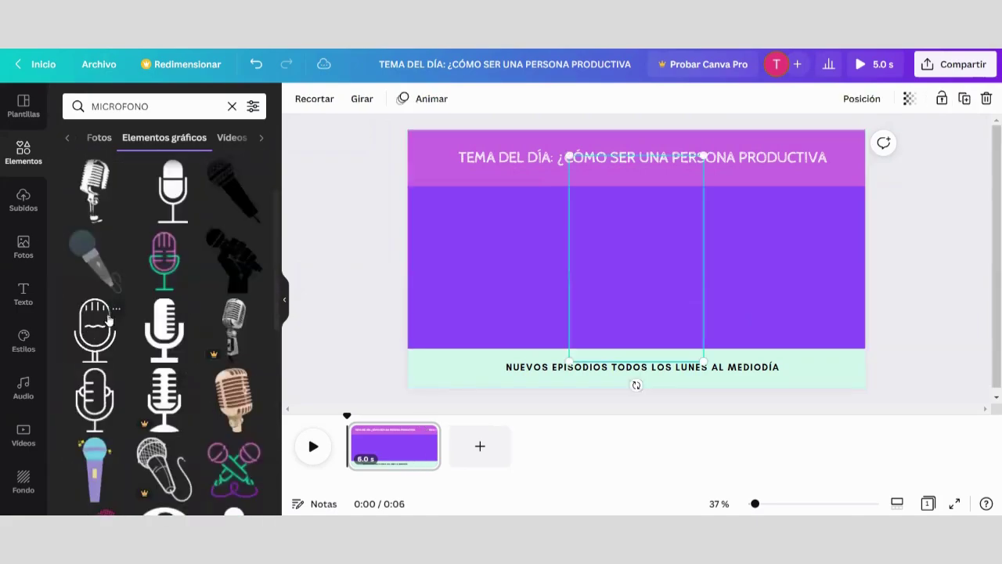
- Shrink the microphone graphic and centre it horizontally in the purple area, just above the mint green band
click(287, 301)
drag(448, 154, 495, 232)
click(524, 226)
click(524, 226)
drag(551, 199, 529, 286)
click(577, 269)
click(763, 271)
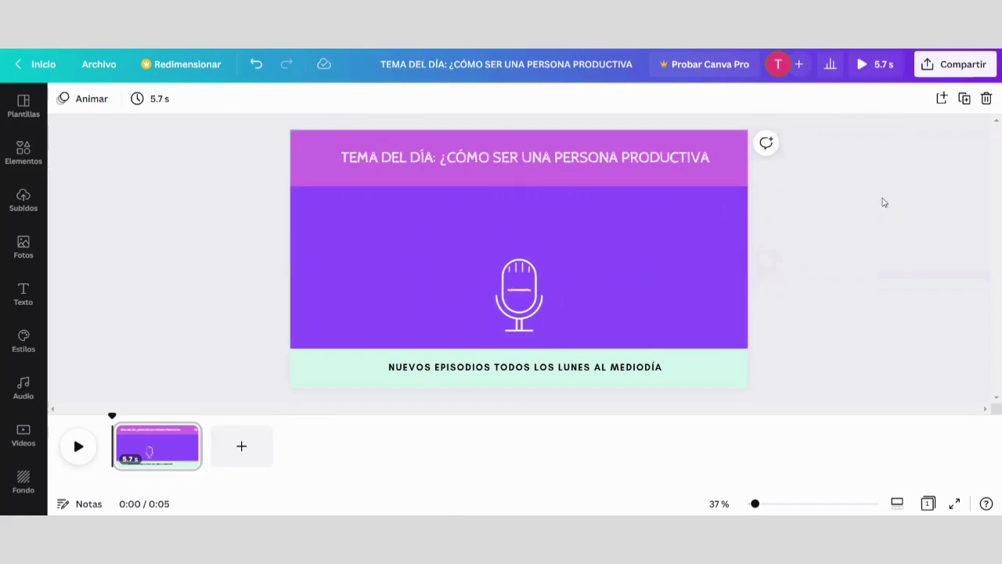
- Extend the page's duration on the timeline to 5:00
drag(198, 444, 922, 445)
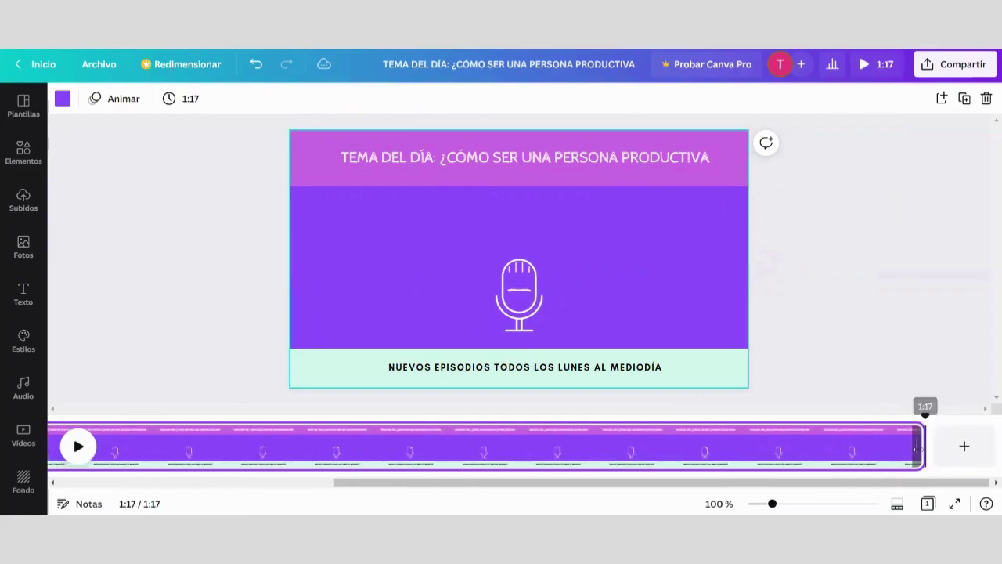
click(896, 505)
drag(772, 501, 771, 499)
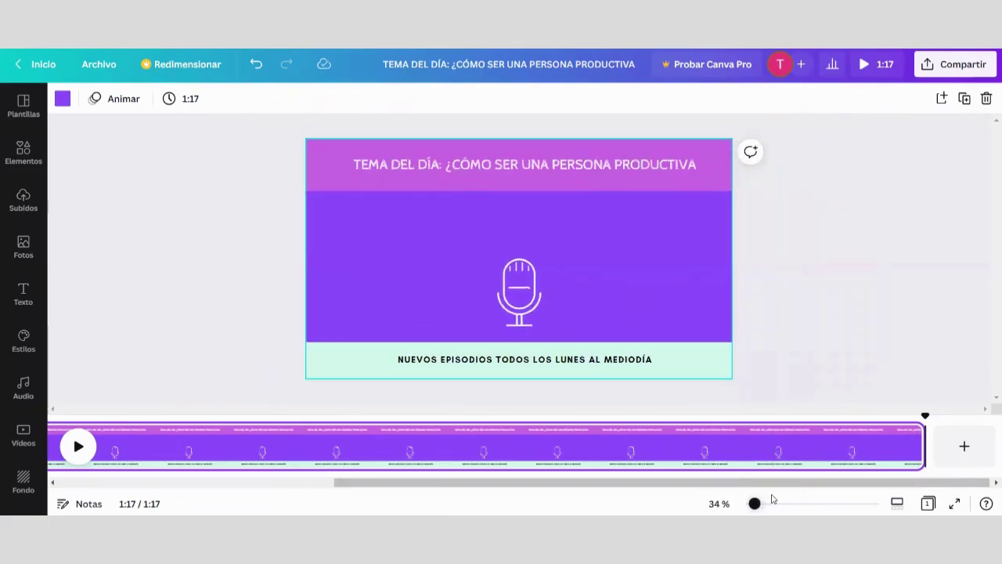
click(897, 504)
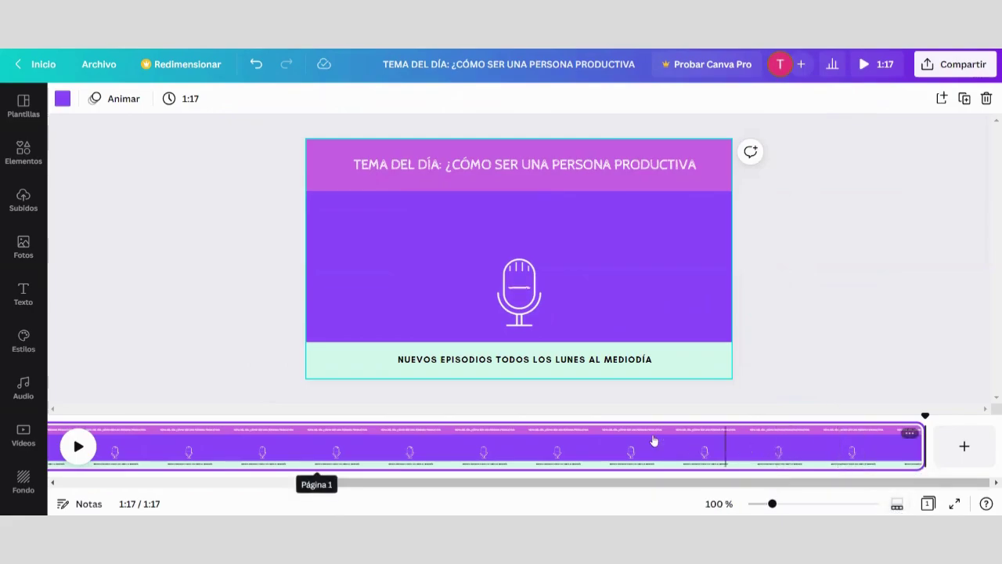
drag(772, 503, 751, 504)
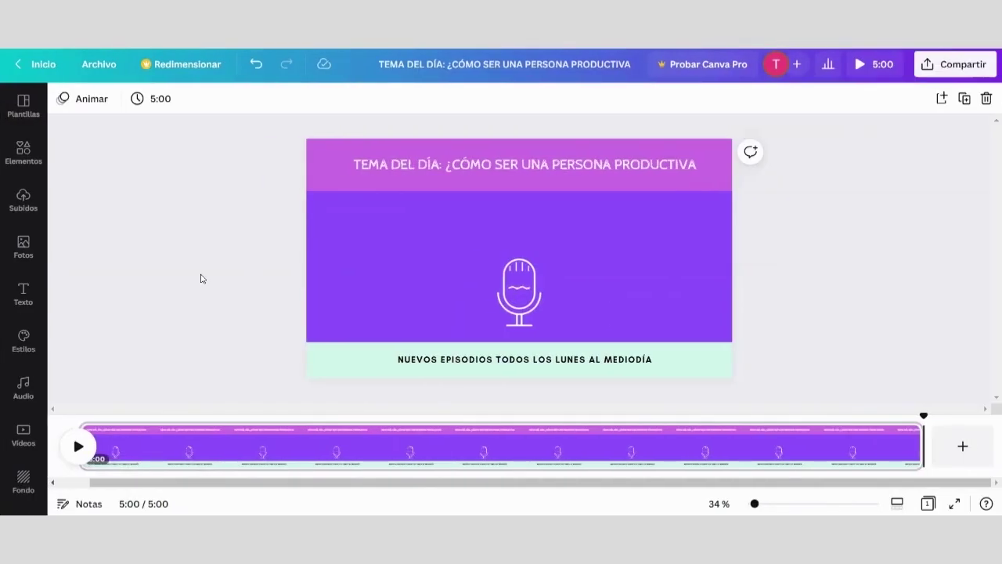
- Upload the files EPISODIO 1 VIDEO Y AUDIO.mp4 and EPISODIO 1 SOLO AUDIO.mp3 from the Descargas folder
click(22, 197)
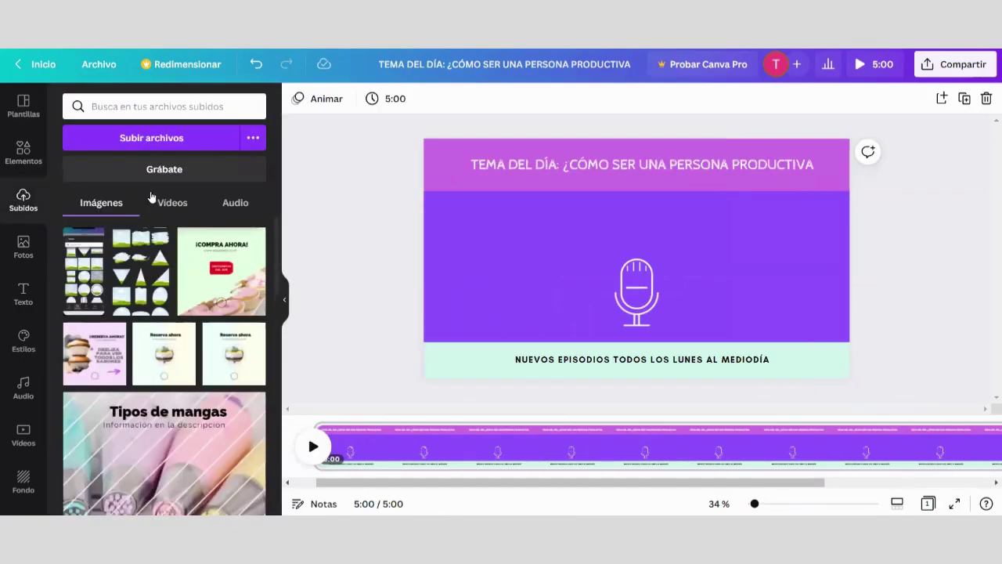
click(183, 207)
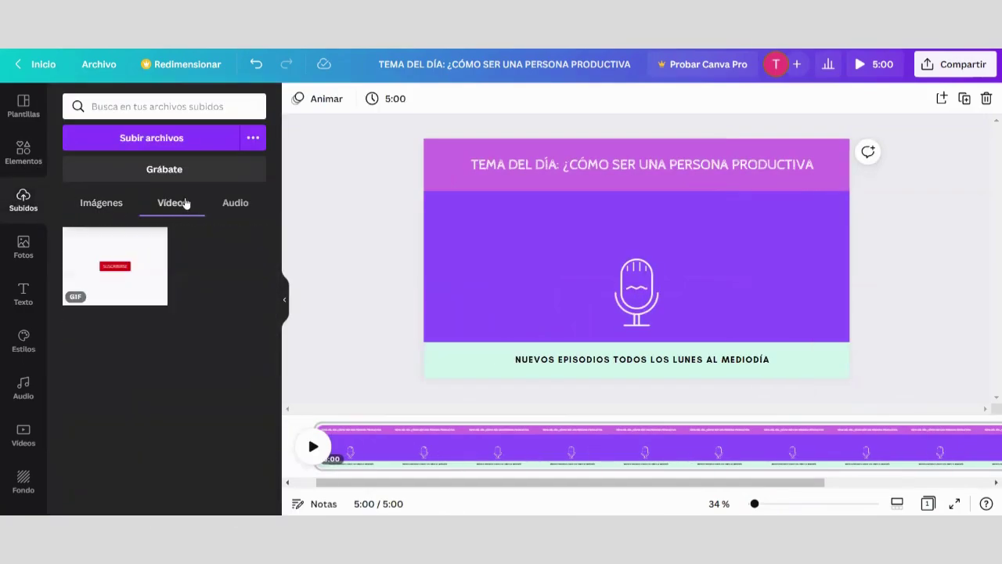
click(226, 204)
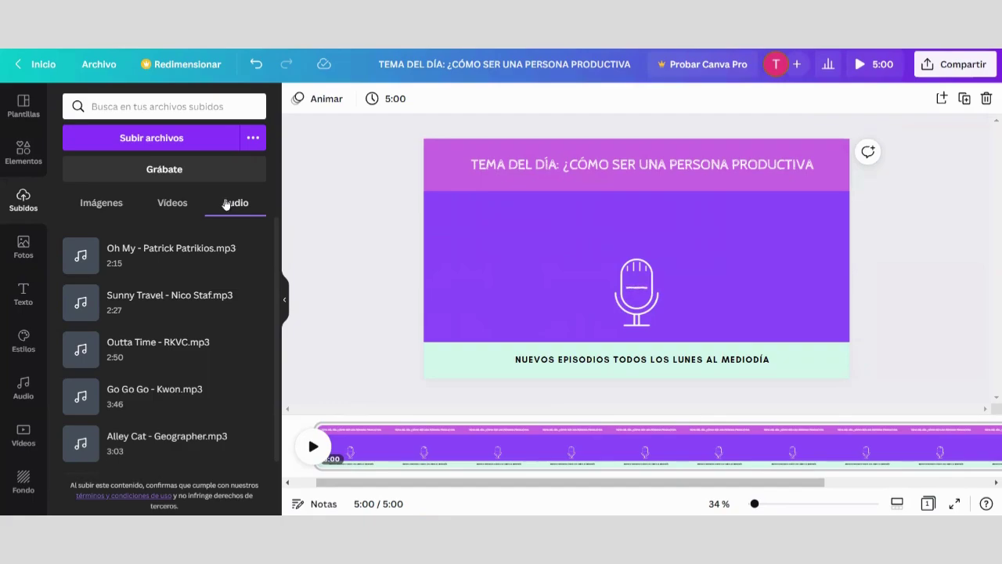
click(172, 205)
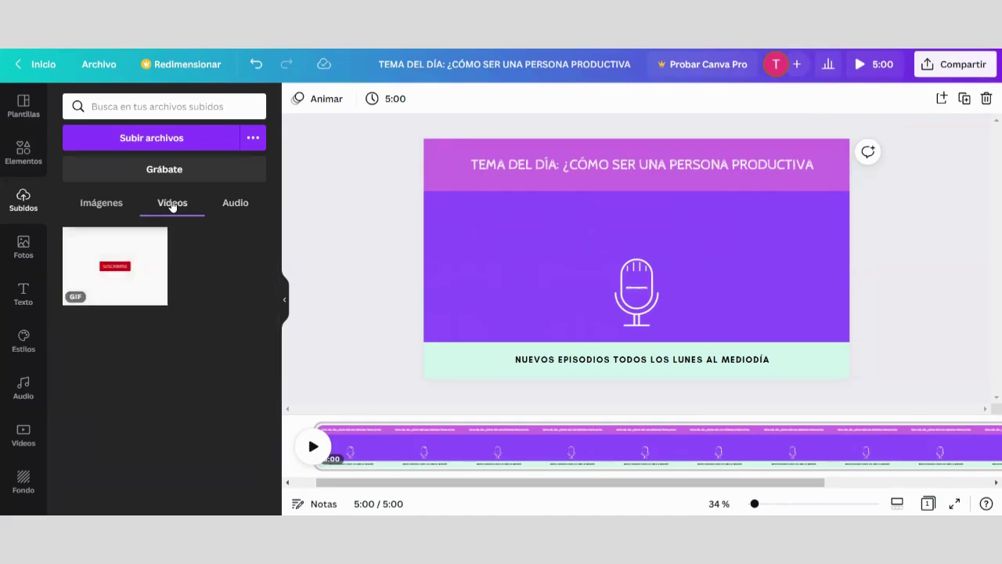
click(151, 137)
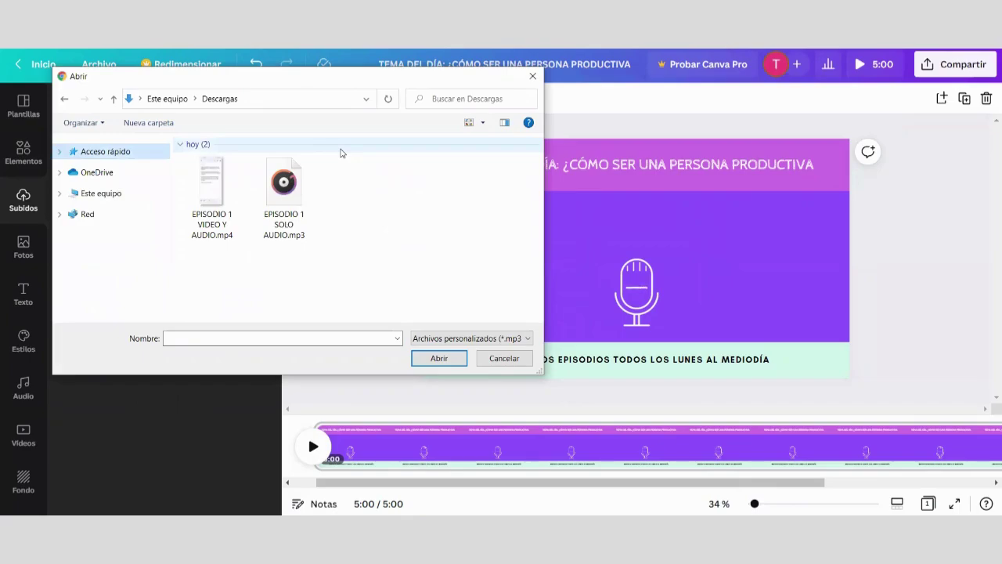
click(270, 223)
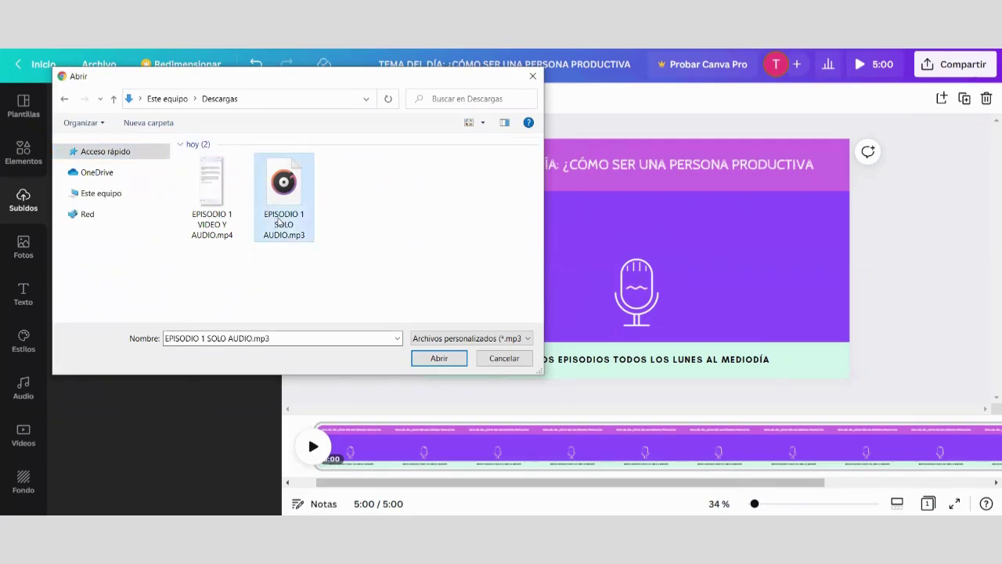
click(193, 227)
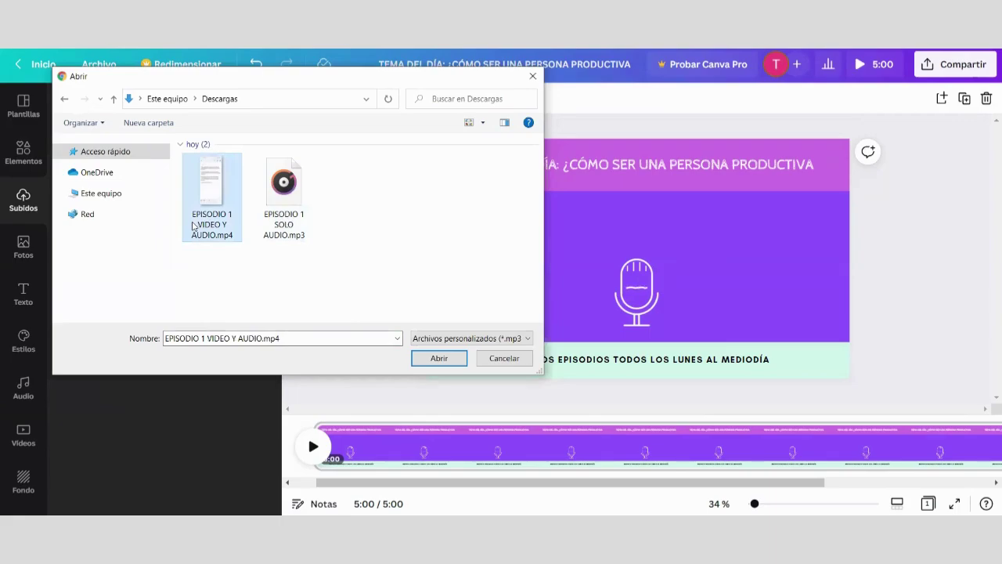
drag(338, 218, 220, 190)
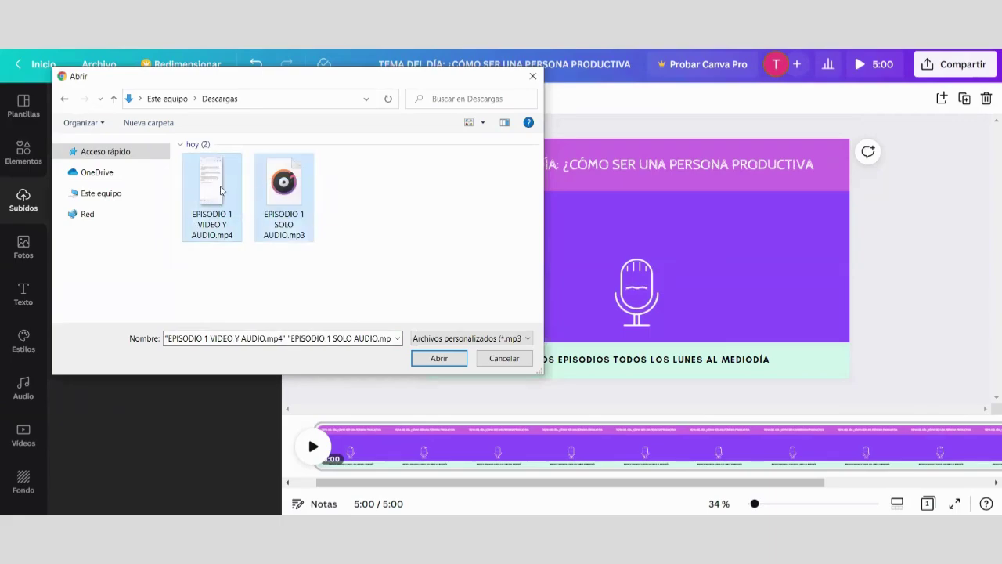
click(428, 359)
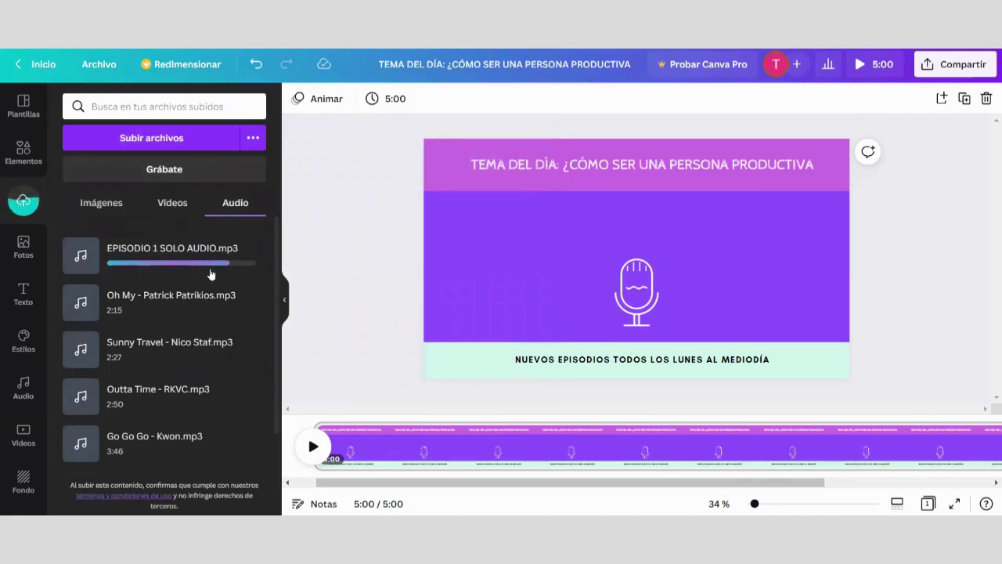
- Check the uploaded video and audio files and add EPISODIO 1 SOLO AUDIO.mp3 to the timeline
click(165, 206)
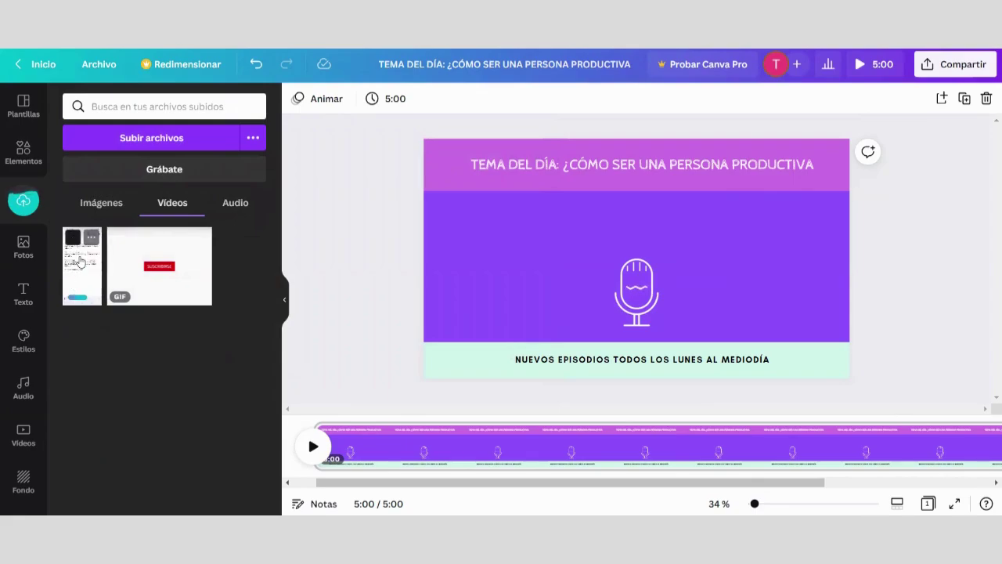
click(222, 205)
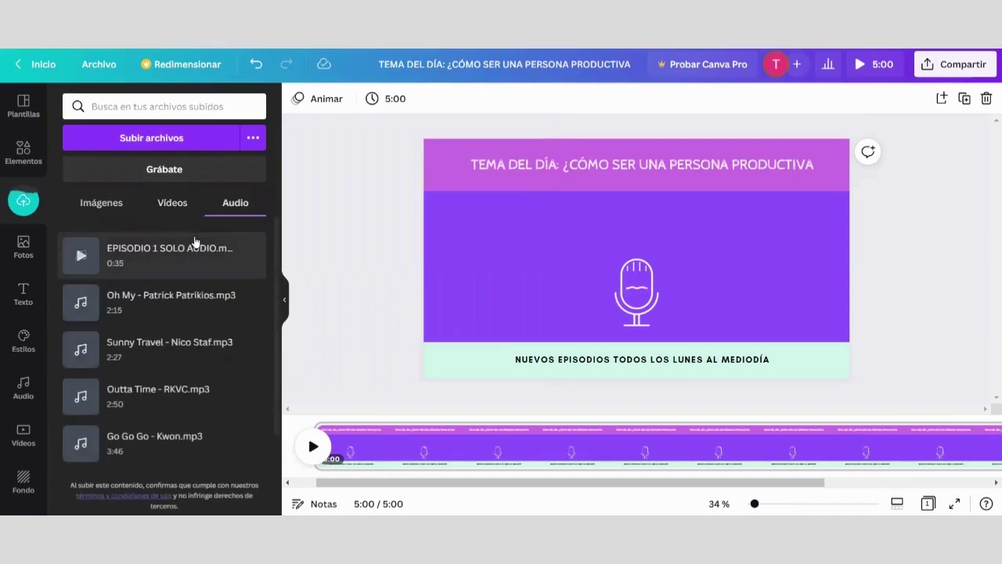
click(139, 263)
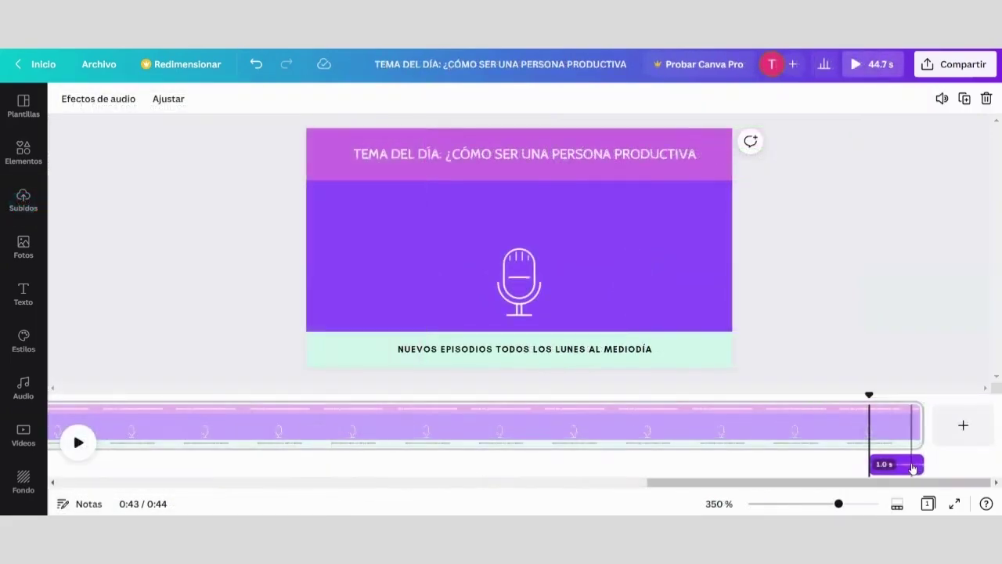
- Move the episode audio clip from the end of the timeline to the start of the page at 0.0 s
drag(912, 468, 874, 469)
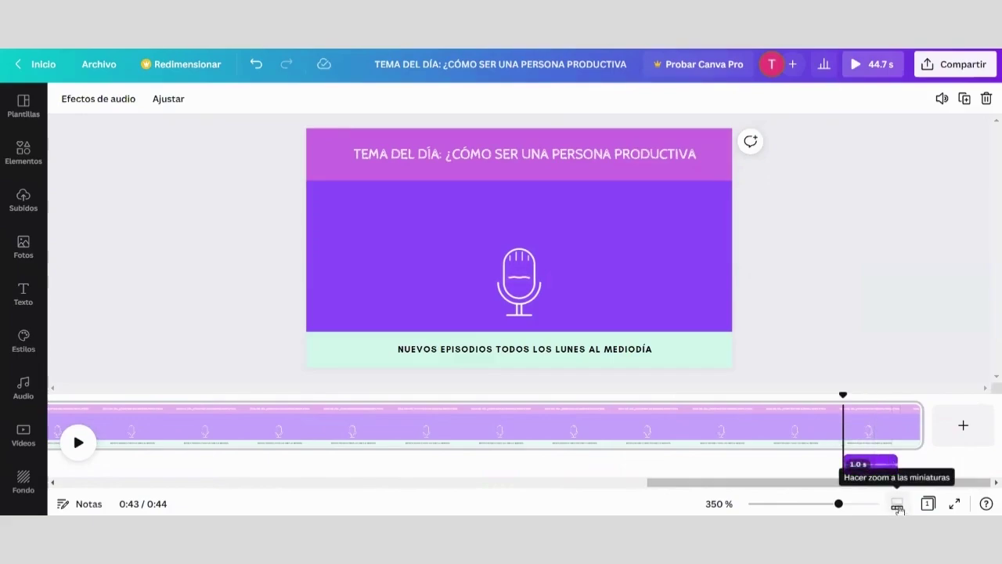
drag(882, 468, 519, 482)
drag(956, 475, 149, 474)
drag(494, 482, 322, 482)
drag(794, 464, 130, 482)
drag(575, 464, 224, 474)
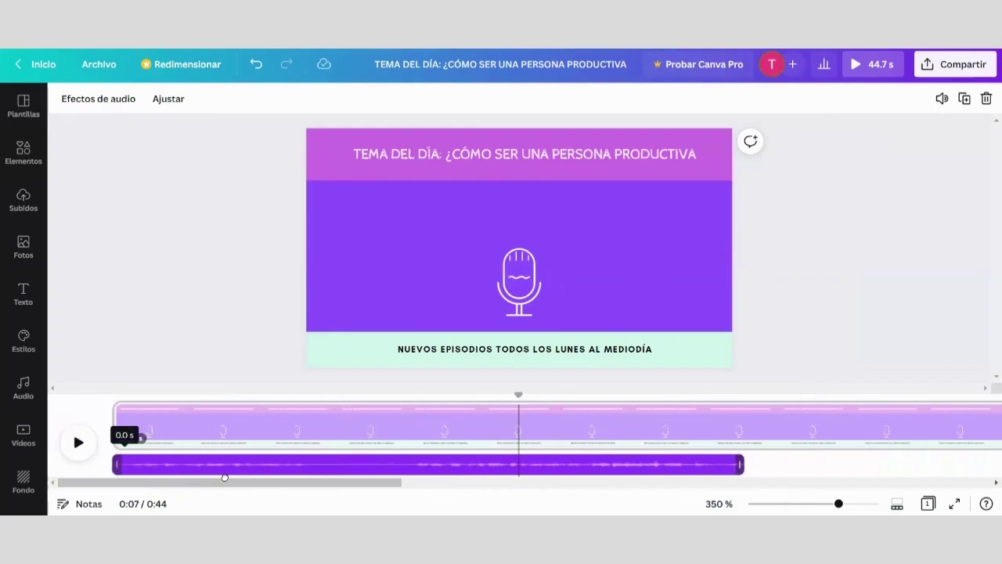
- Extend the end of the episode audio clip to its full length of 35.6 s
click(349, 467)
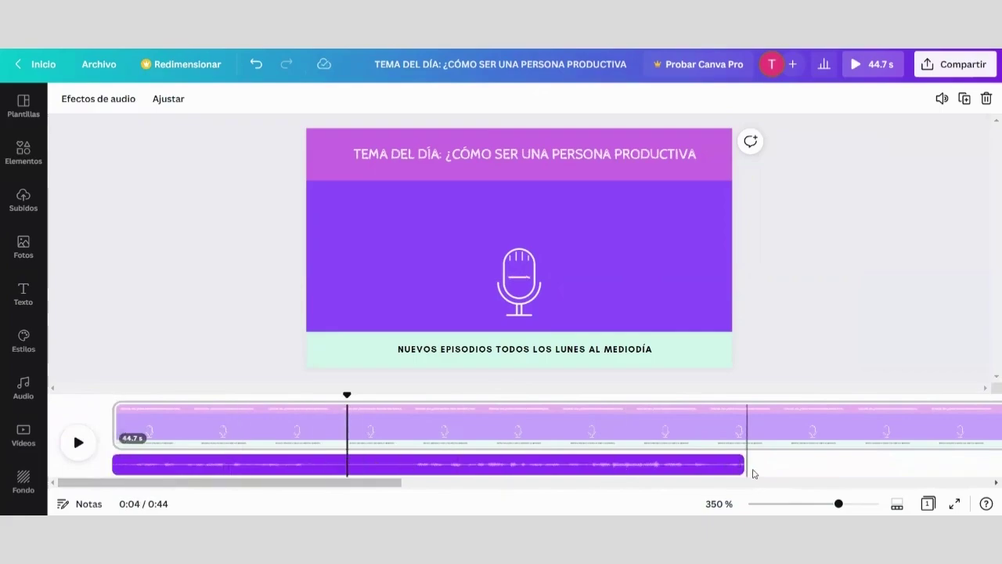
drag(743, 465, 964, 470)
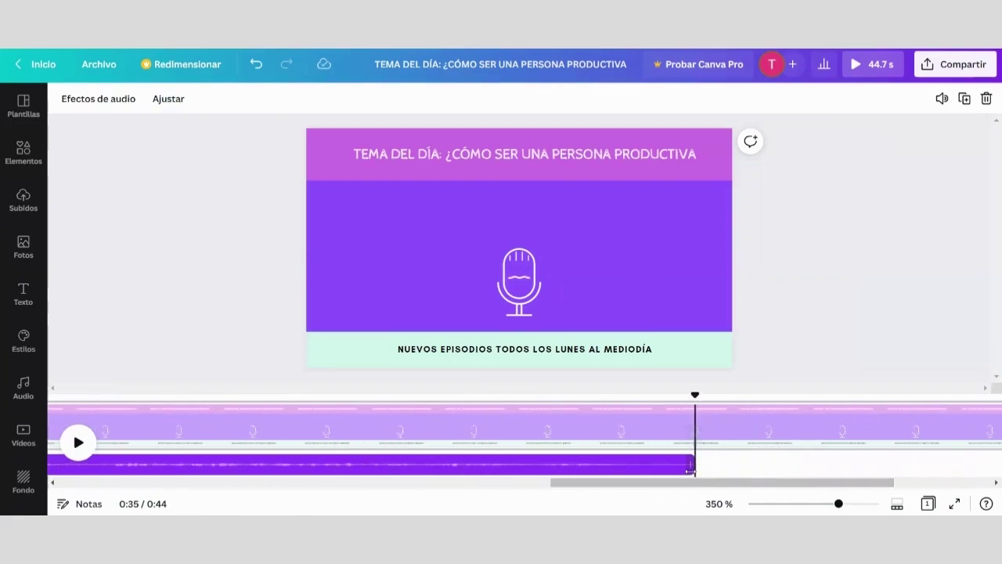
drag(657, 482, 169, 486)
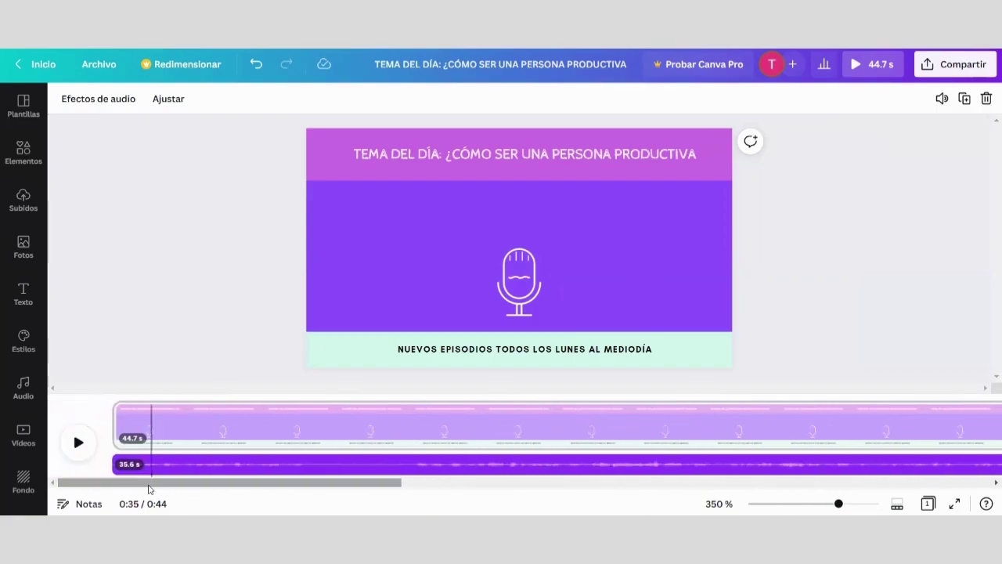
- Play the video from the beginning to listen to the episode audio, and return to the start of the timeline
click(124, 407)
click(123, 407)
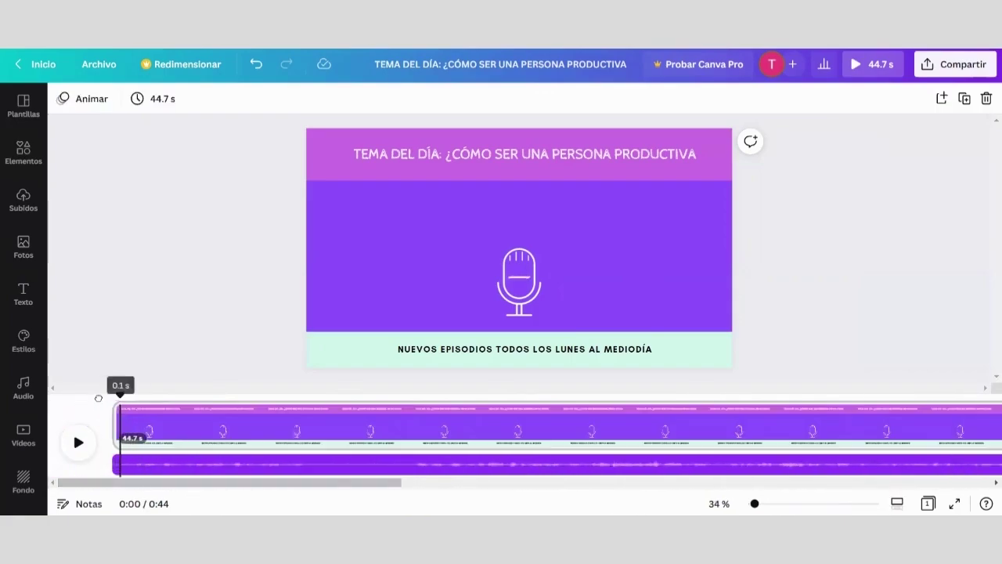
click(72, 442)
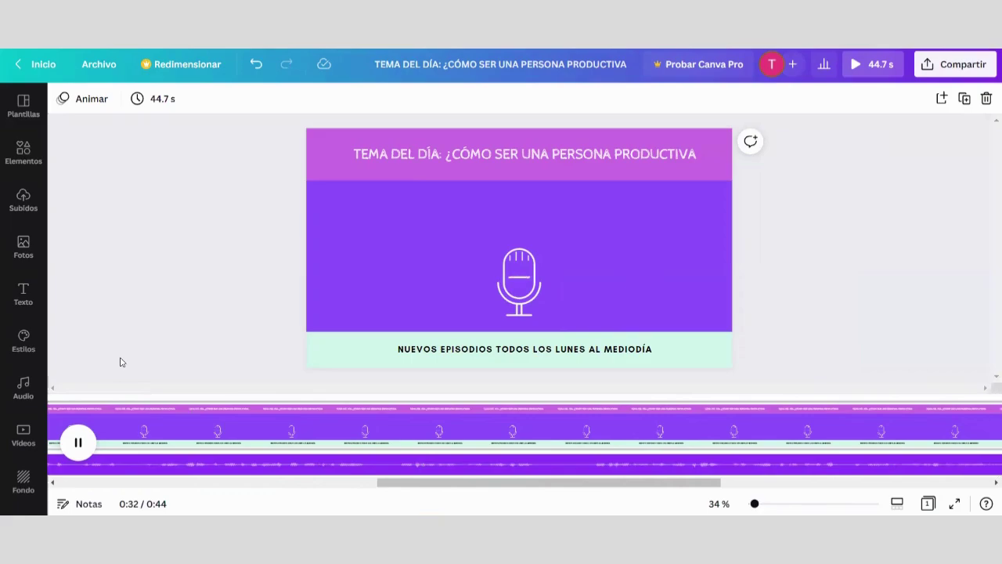
click(78, 443)
drag(583, 486, 232, 498)
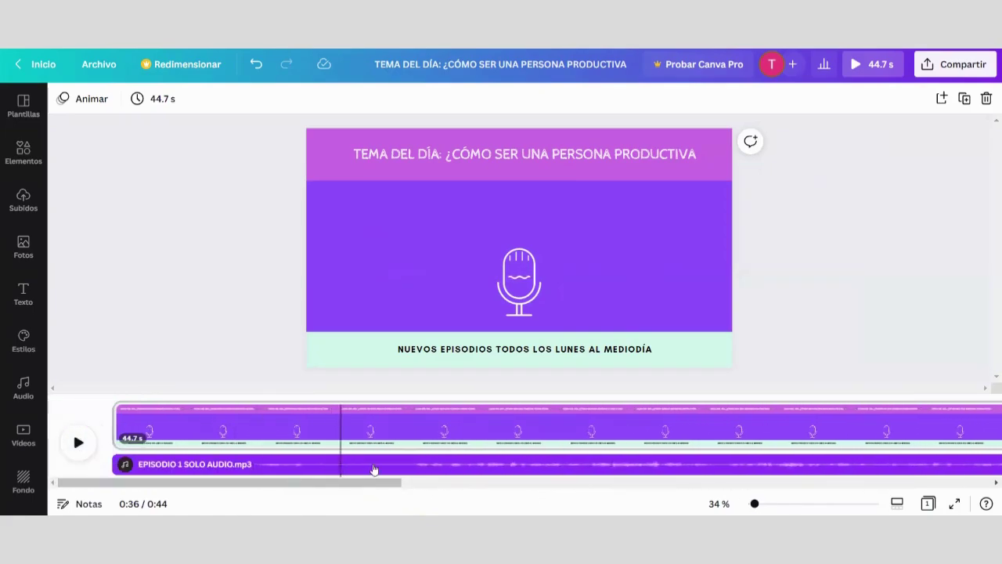
- Trim the beginning of the episode audio clip so it lasts 30.2 s, and play the result from the start
click(149, 470)
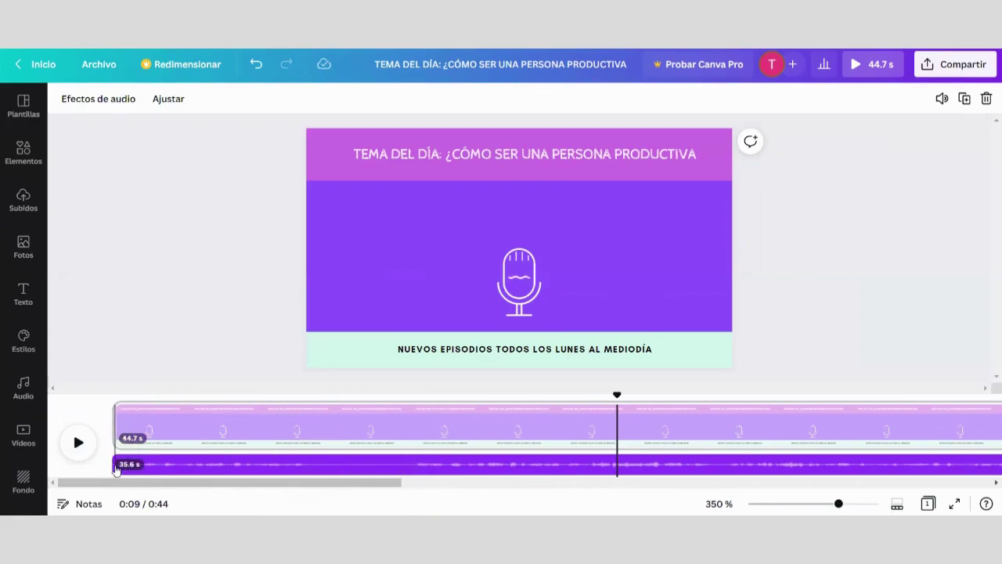
drag(119, 464, 192, 473)
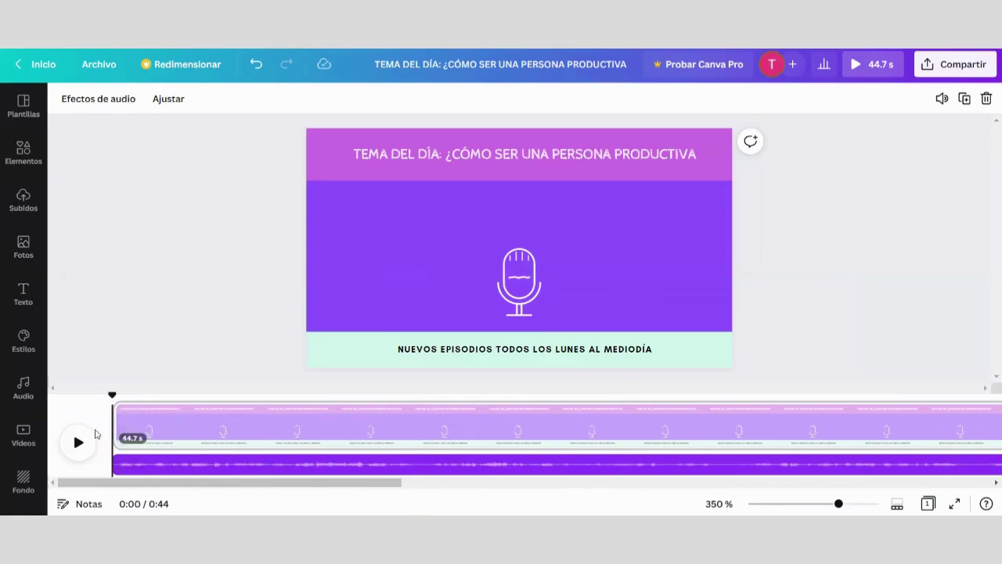
click(79, 443)
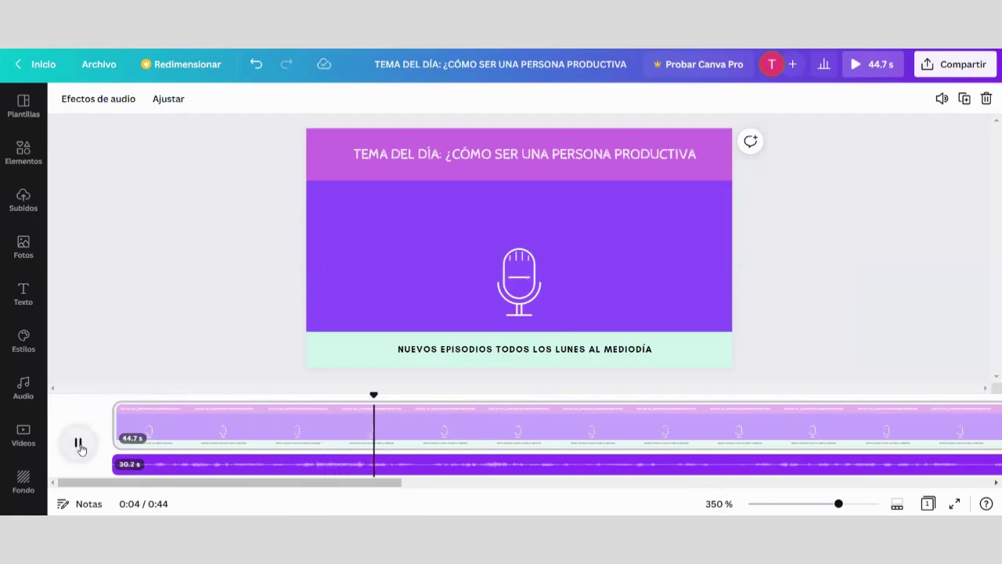
click(79, 443)
- Play the audio from about 0:15 to find the cut point, and place the playhead on it at 0:15
drag(239, 482, 431, 488)
click(423, 463)
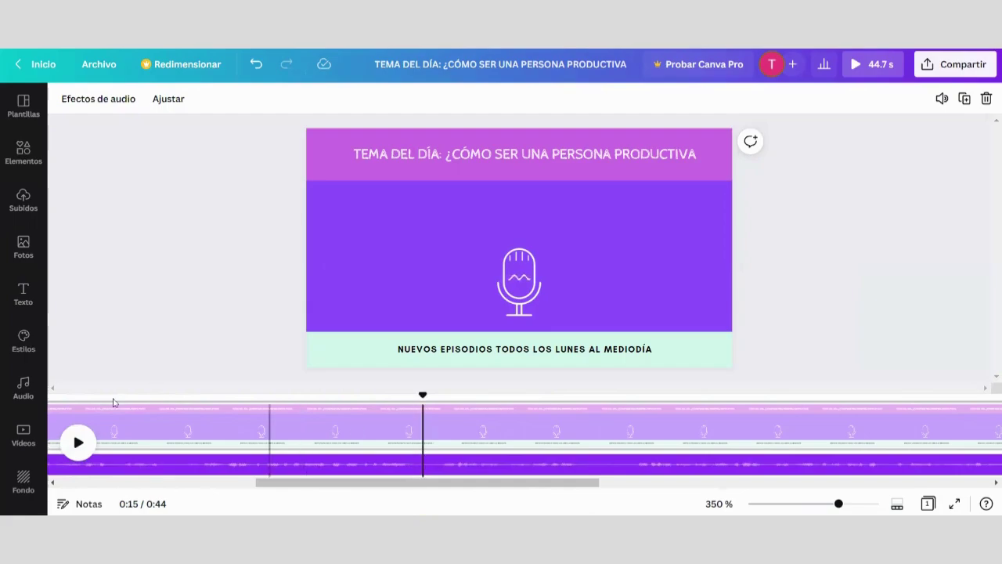
click(76, 444)
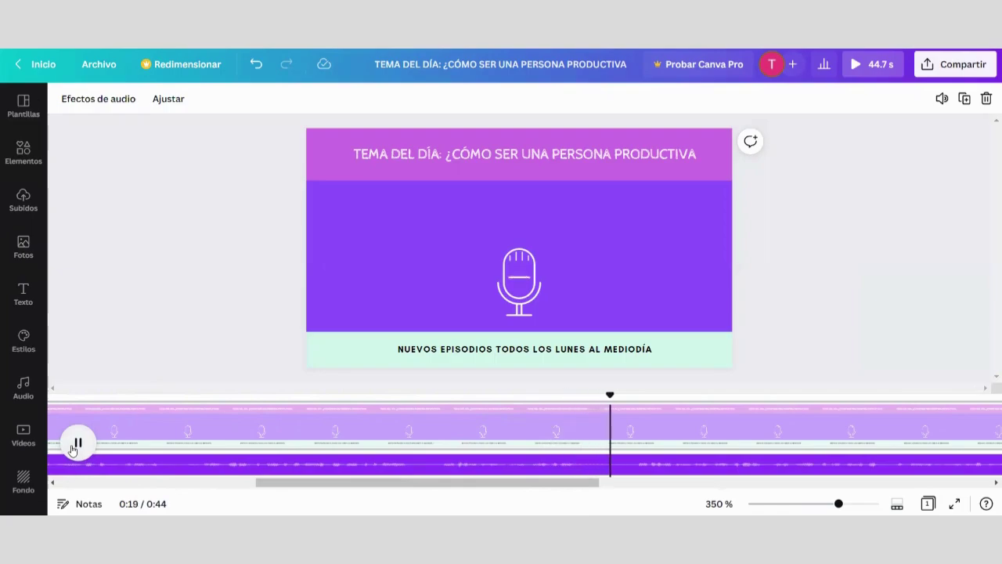
click(76, 444)
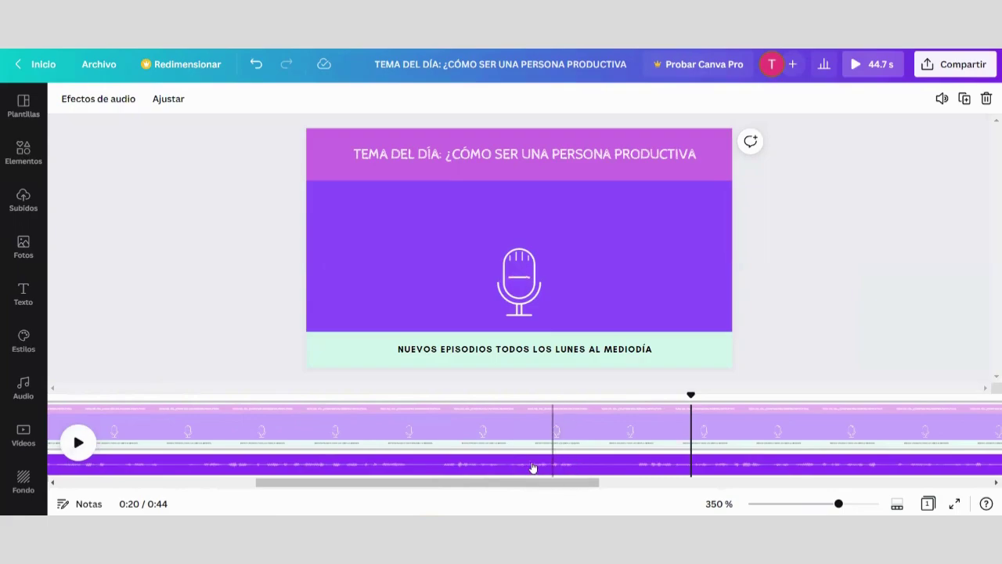
click(409, 468)
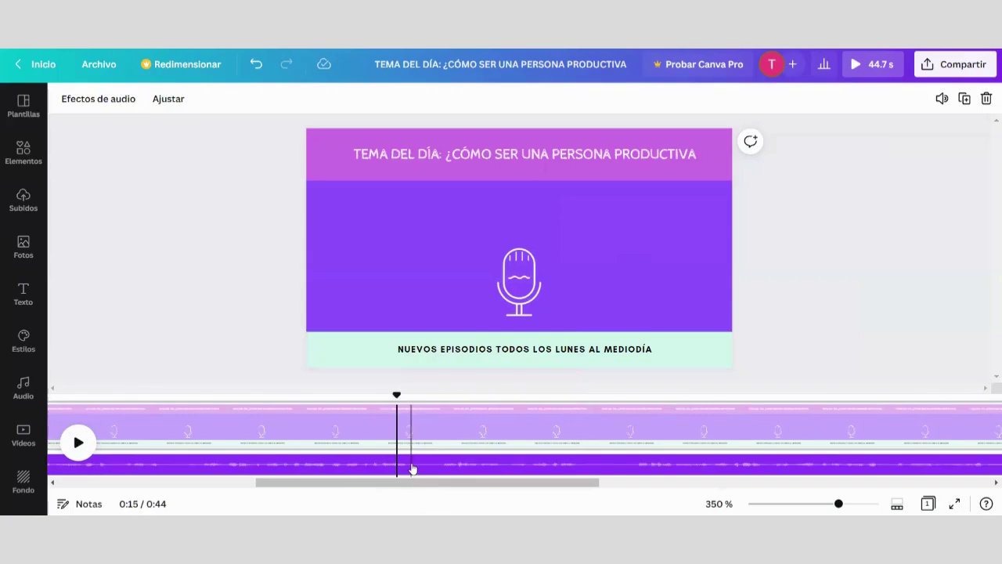
click(411, 468)
- Trim the end of the episode audio clip back to the playhead at 0:15
right_click(412, 468)
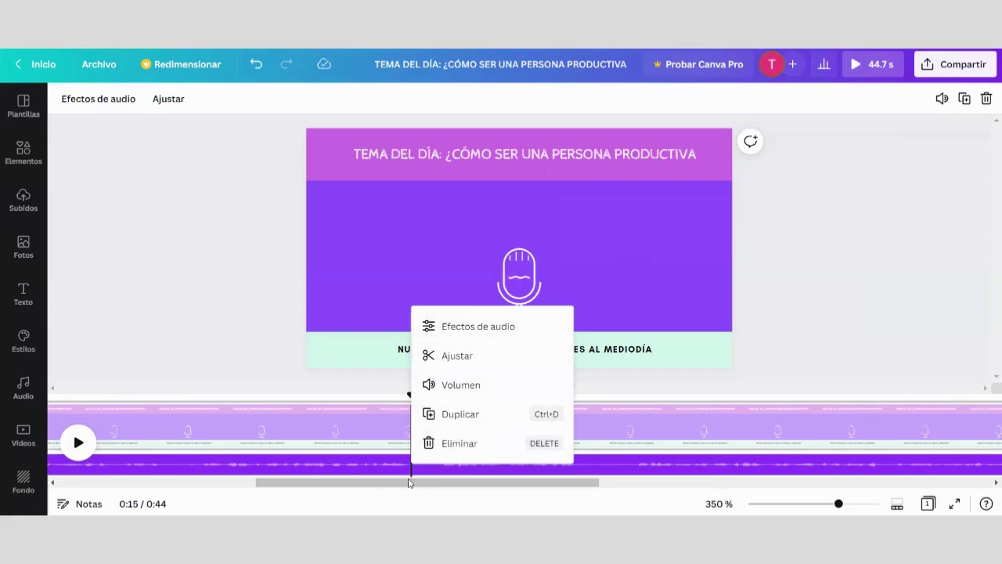
click(408, 481)
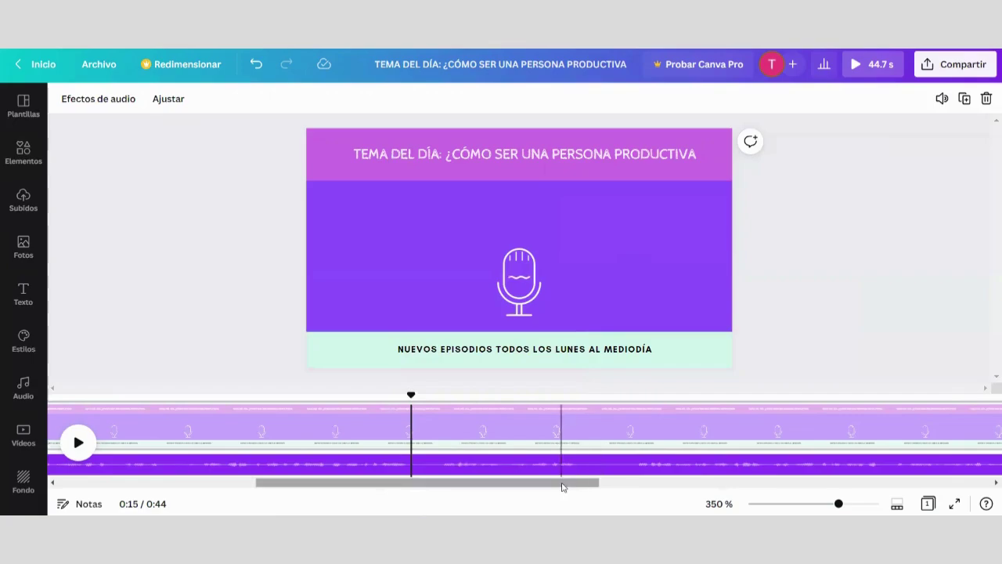
drag(562, 487, 566, 486)
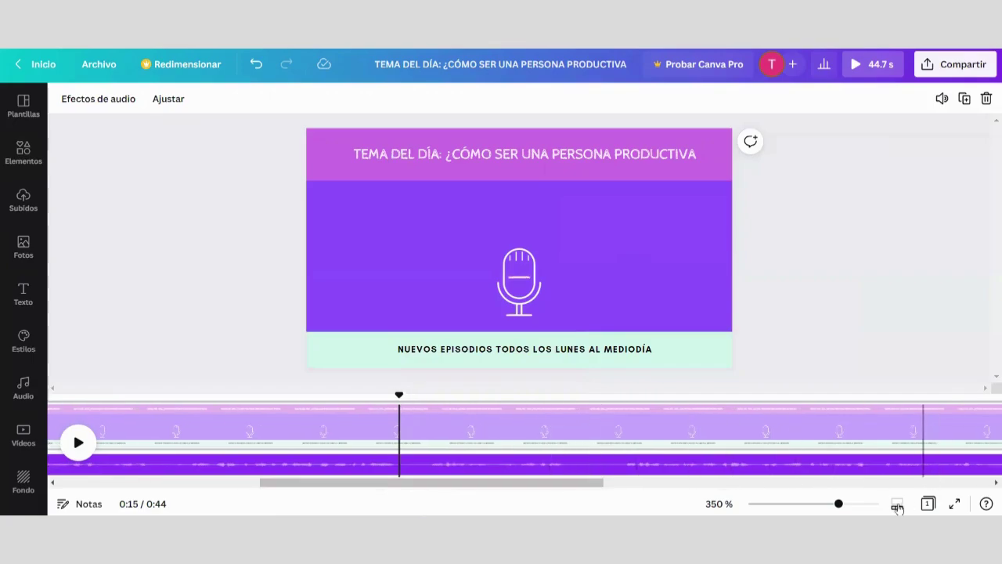
click(896, 505)
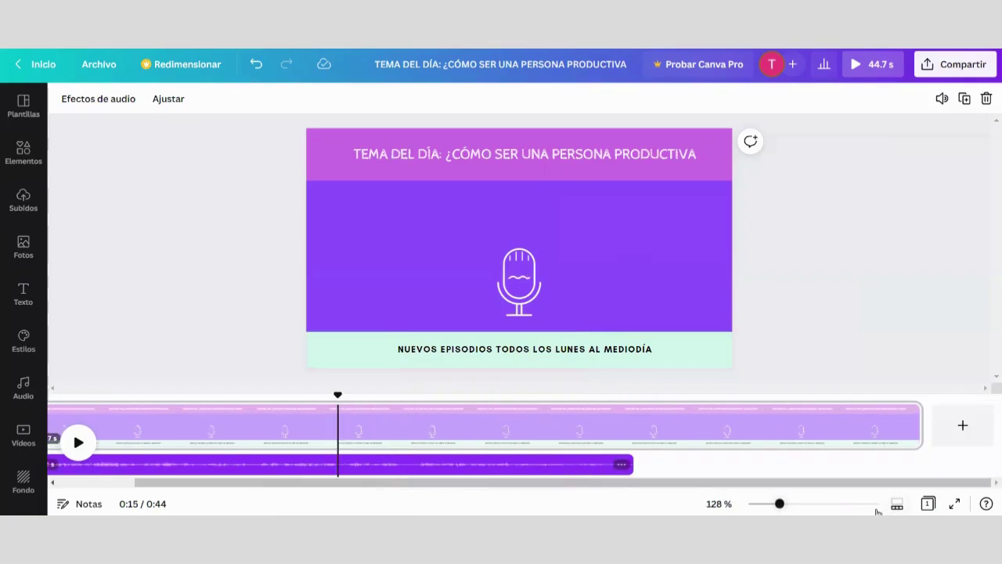
drag(631, 465, 341, 466)
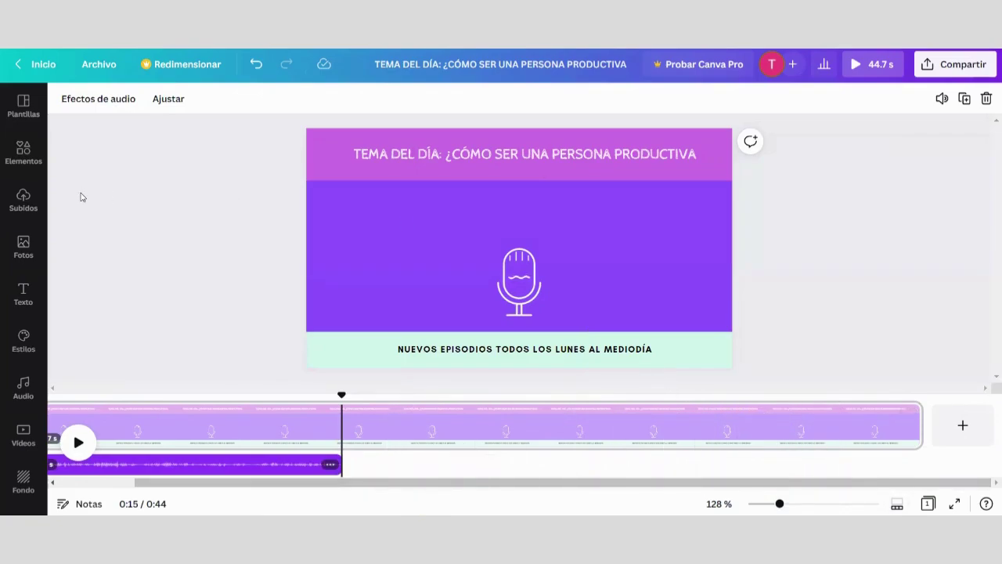
- Add a second copy of EPISODIO 1 SOLO AUDIO.mp3 to the timeline right after the trimmed clip at 0:15
click(34, 216)
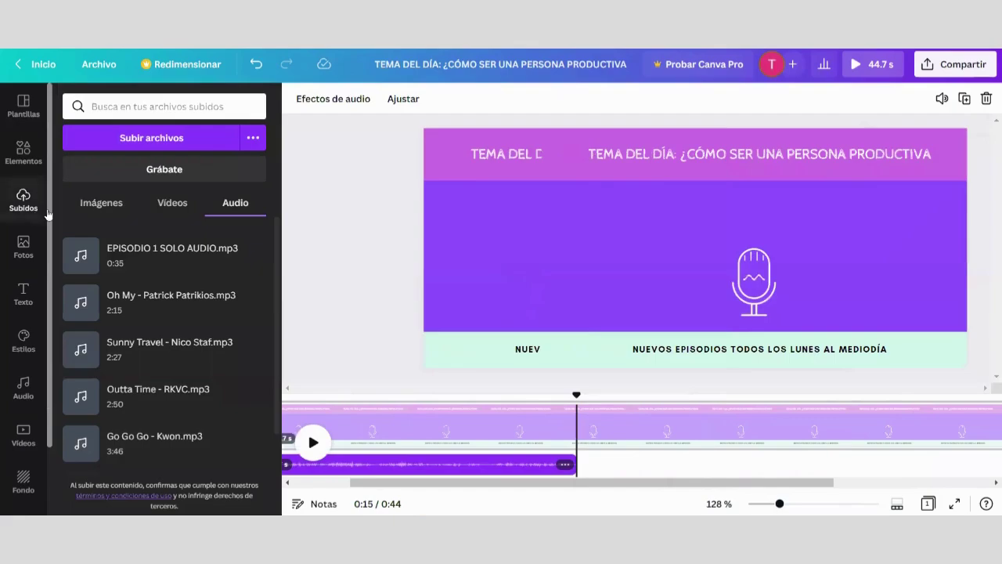
click(127, 257)
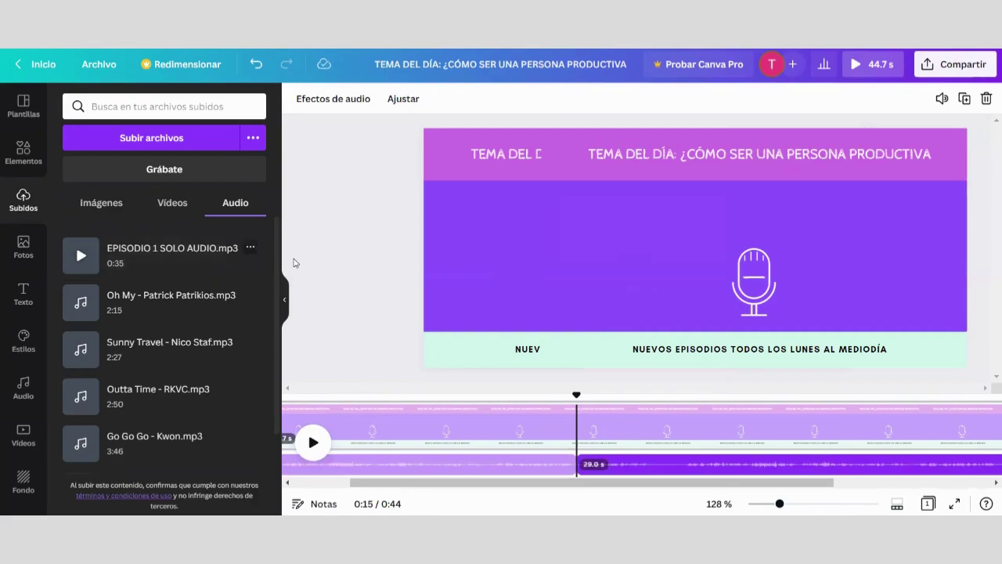
click(286, 299)
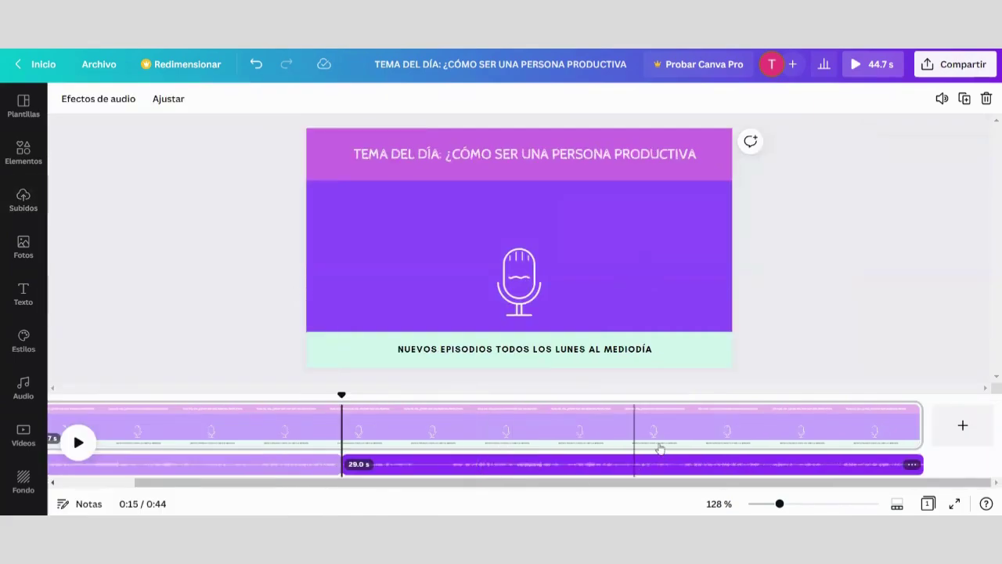
- Trim the beginning of the second audio copy up to about 0:26 so the clip lasts 18.2 s
click(569, 471)
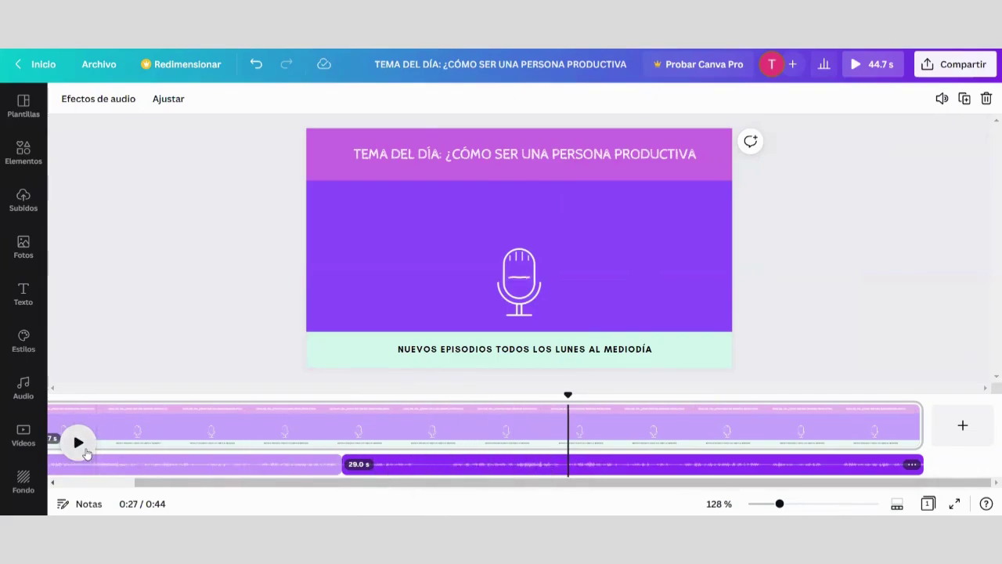
drag(342, 461, 559, 483)
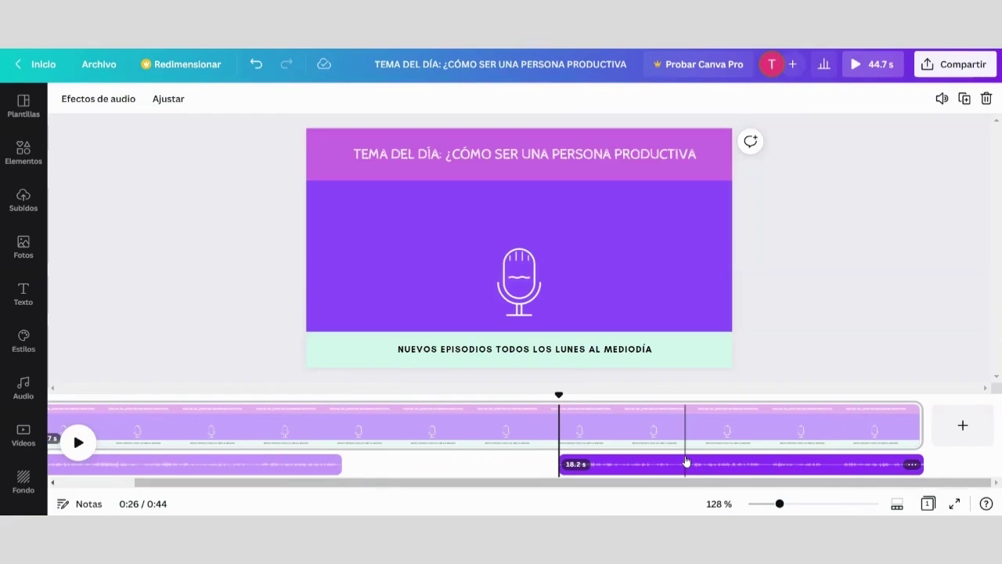
- Delete both EPISODIO 1 SOLO AUDIO.mp3 clips from the timeline
click(671, 475)
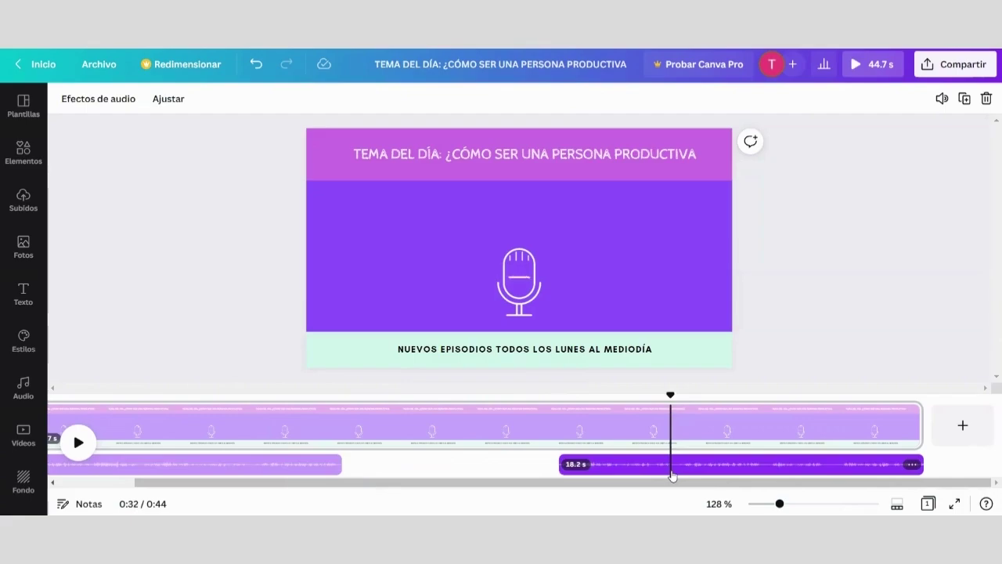
key(Delete)
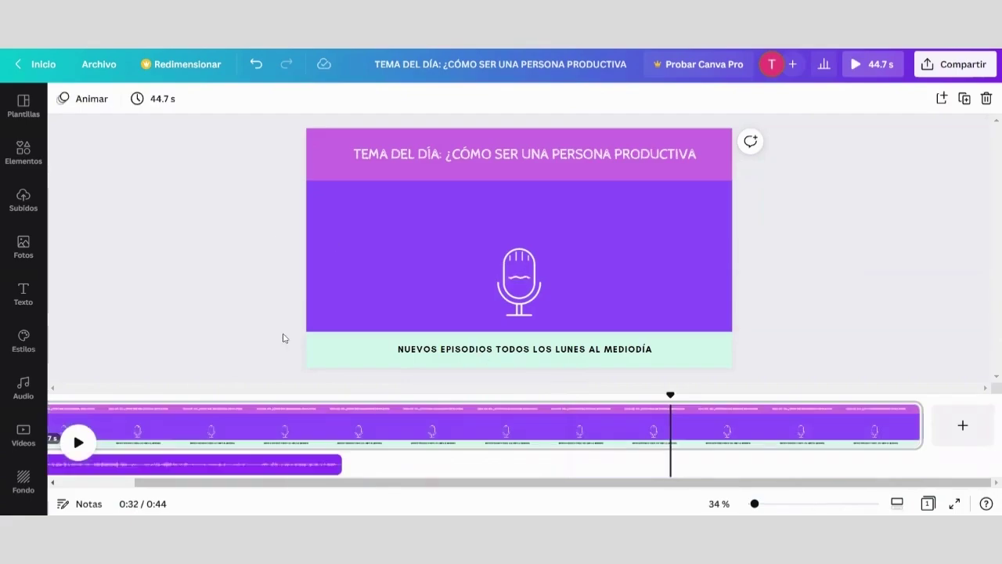
click(297, 473)
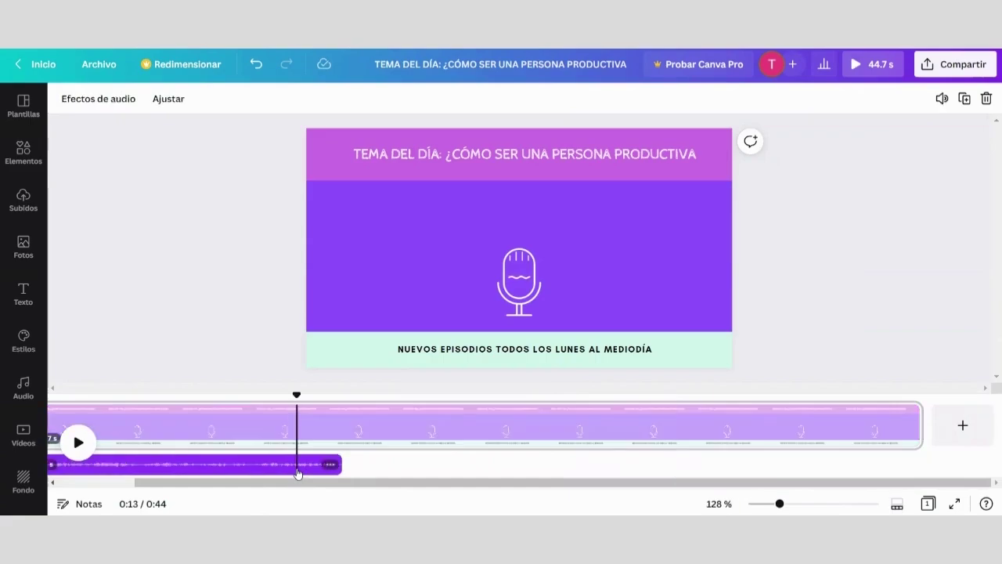
right_click(297, 473)
click(354, 447)
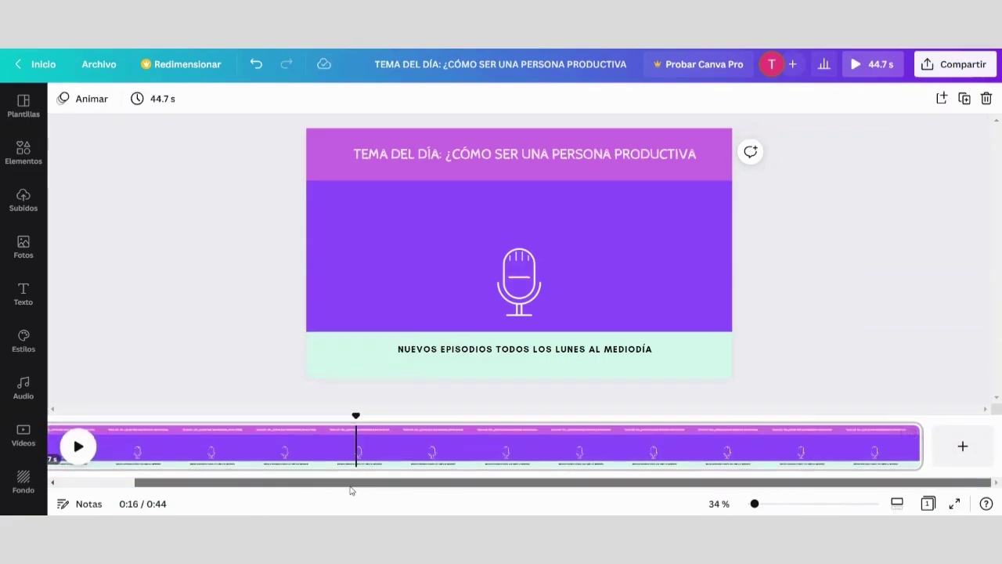
- Insert the uploaded 41.8 s screen-recording video at the start of the page and move it beside the microphone graphic
drag(355, 438, 112, 415)
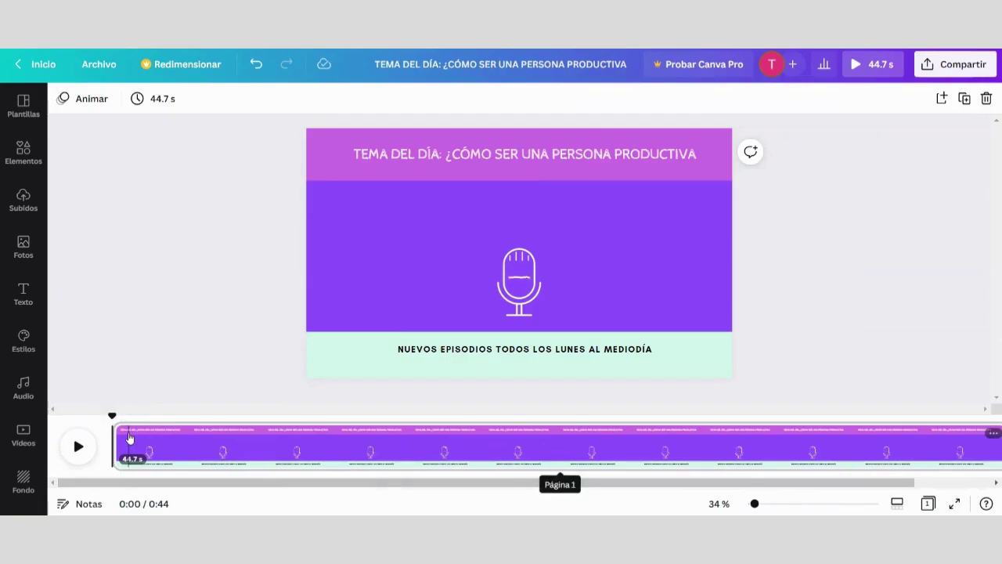
click(23, 198)
click(172, 203)
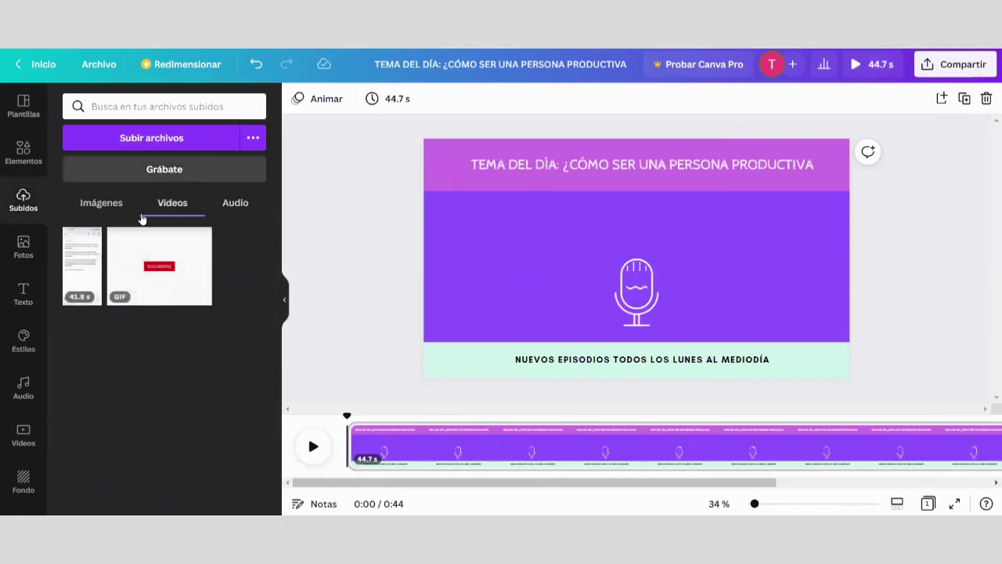
click(76, 283)
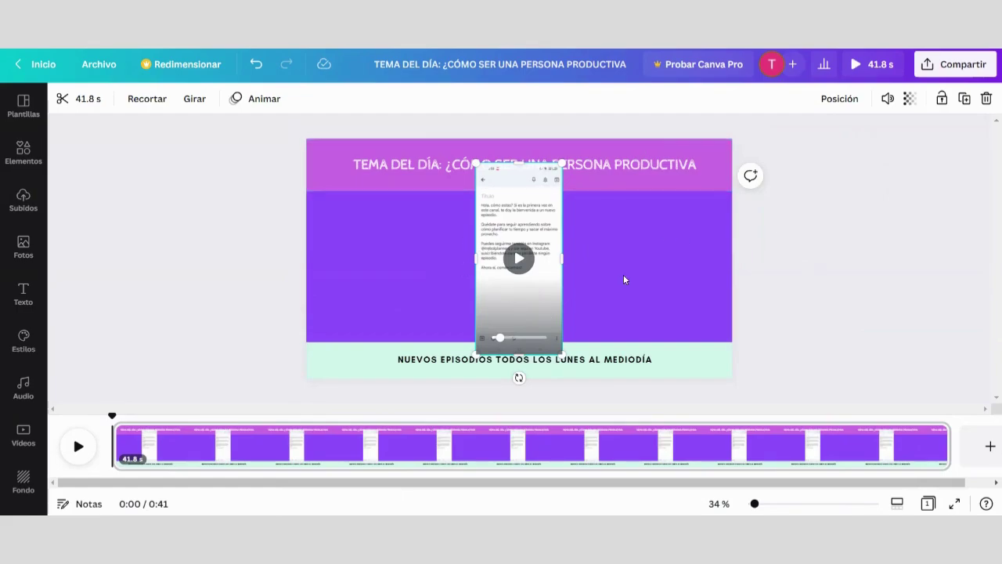
drag(556, 302, 661, 295)
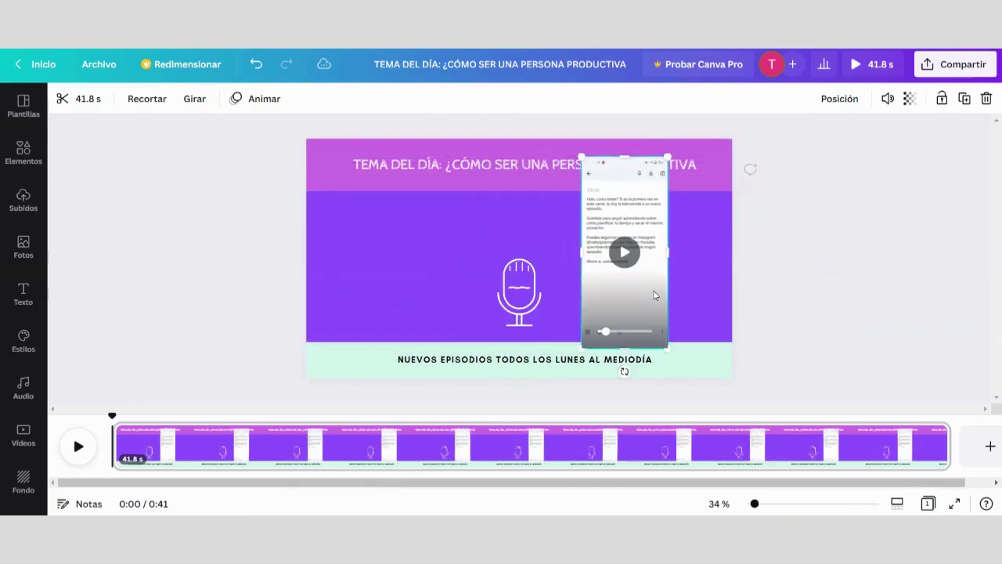
- Set the video's transparency to 0, and shrink it to about 182 × 404 near the canvas's right edge
click(909, 100)
drag(897, 154, 753, 163)
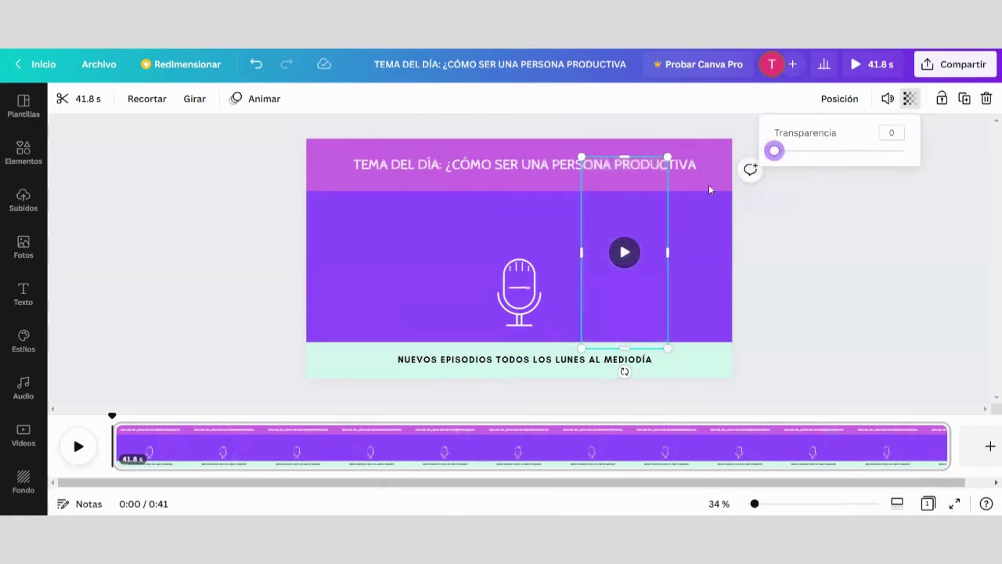
drag(667, 157, 623, 255)
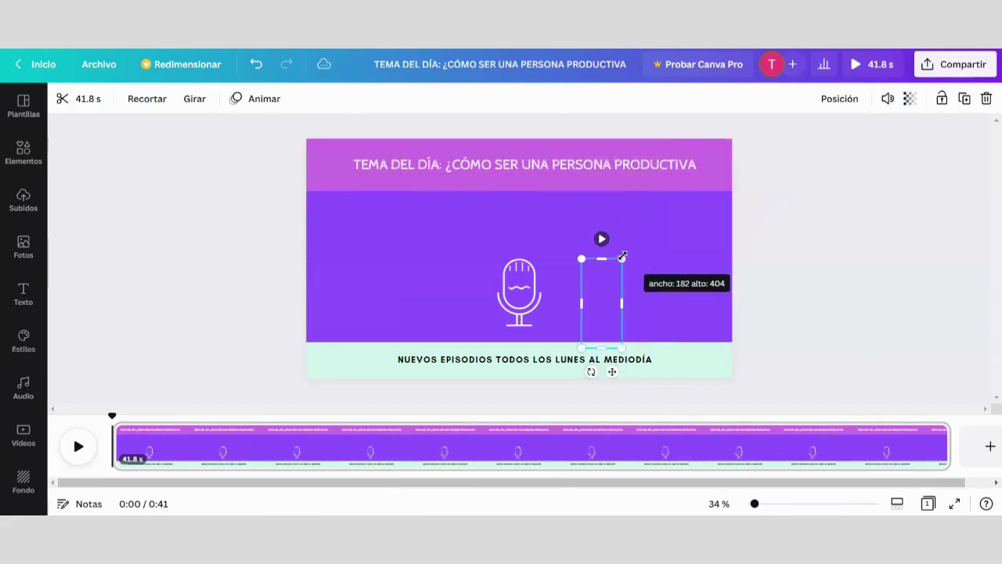
drag(609, 317, 711, 304)
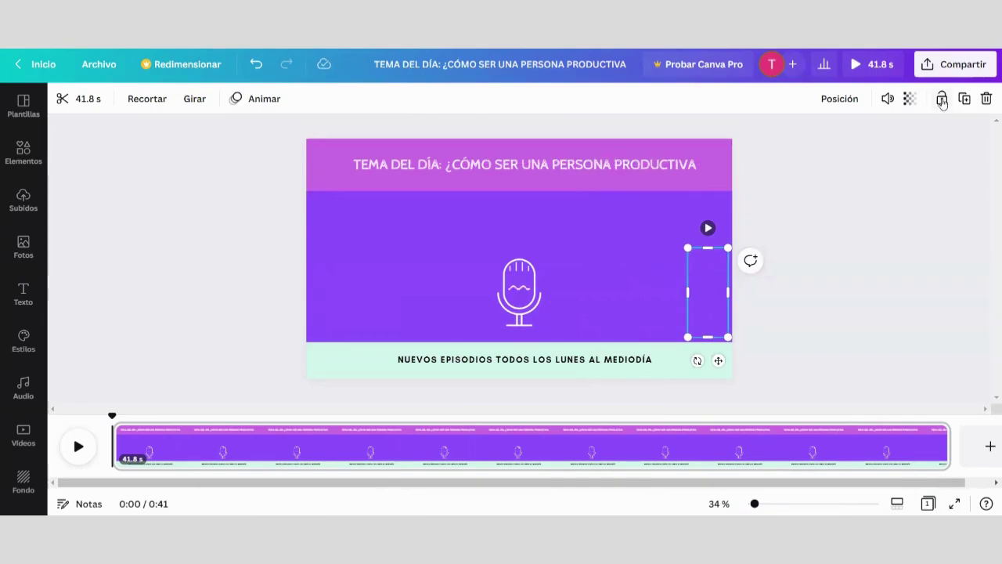
- Lock the hidden video in place and deselect it
click(941, 100)
click(653, 328)
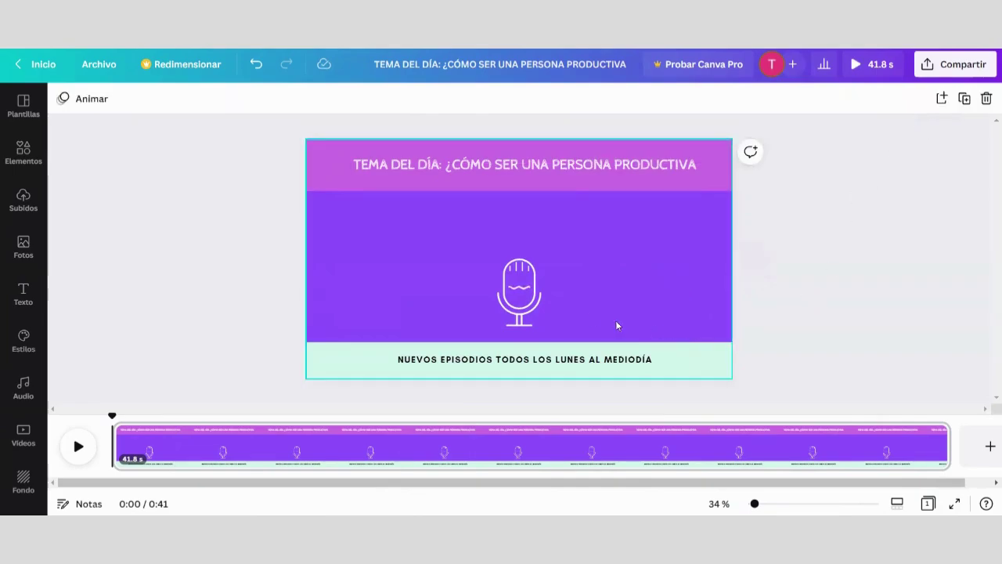
click(515, 315)
click(715, 258)
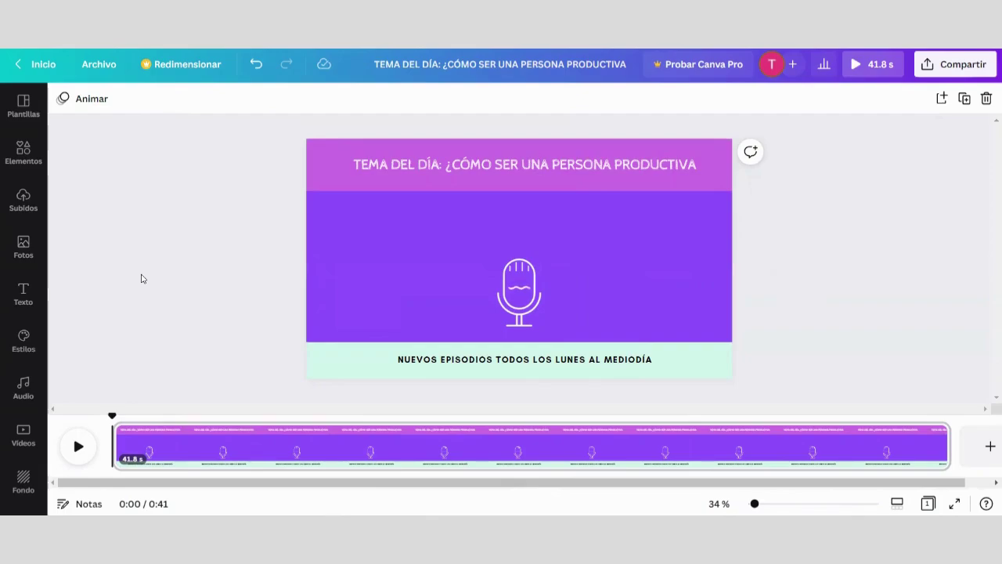
- Play the video from the start to find the first cut point, and place the playhead on it at 0:02
click(78, 444)
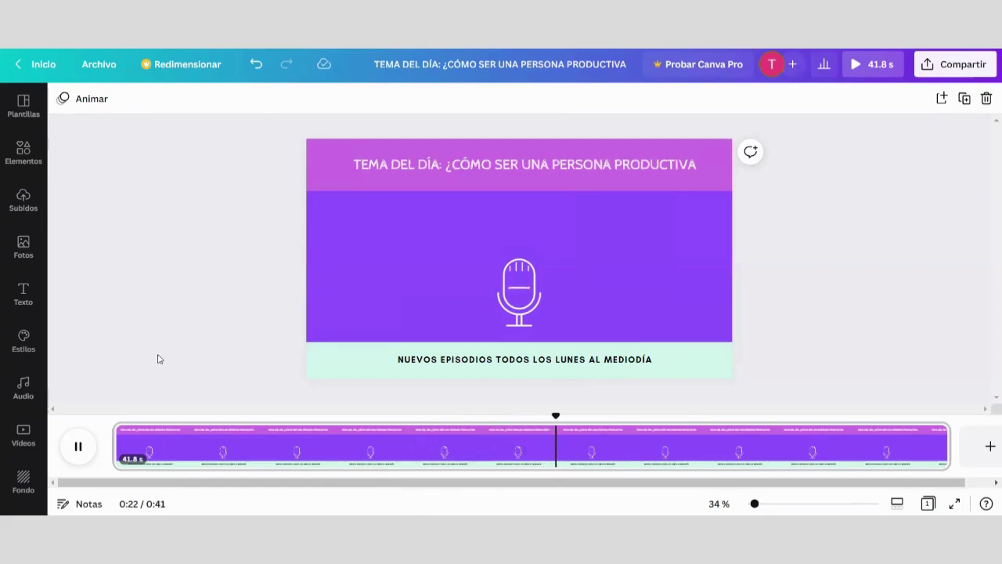
click(90, 445)
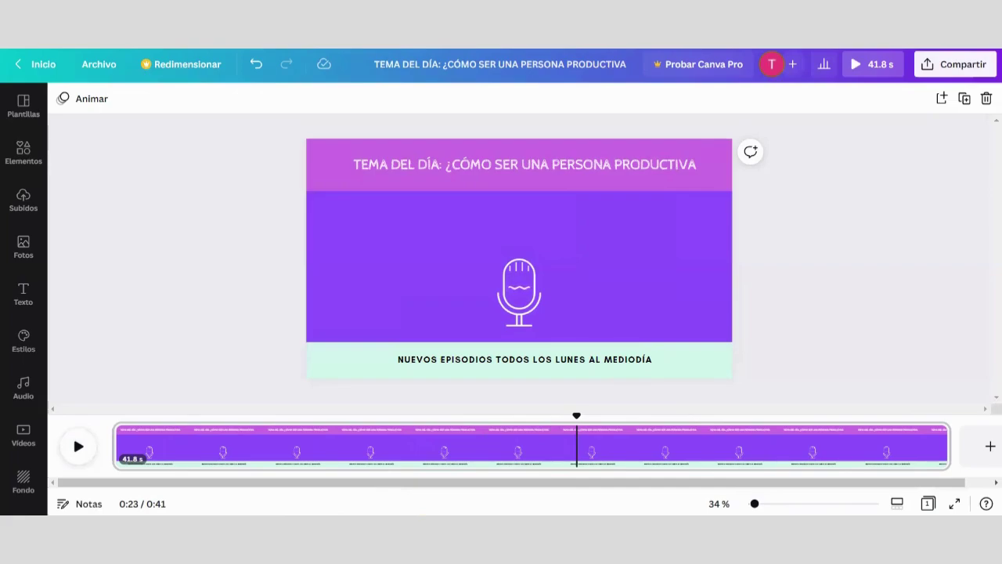
drag(576, 415, 118, 412)
click(71, 450)
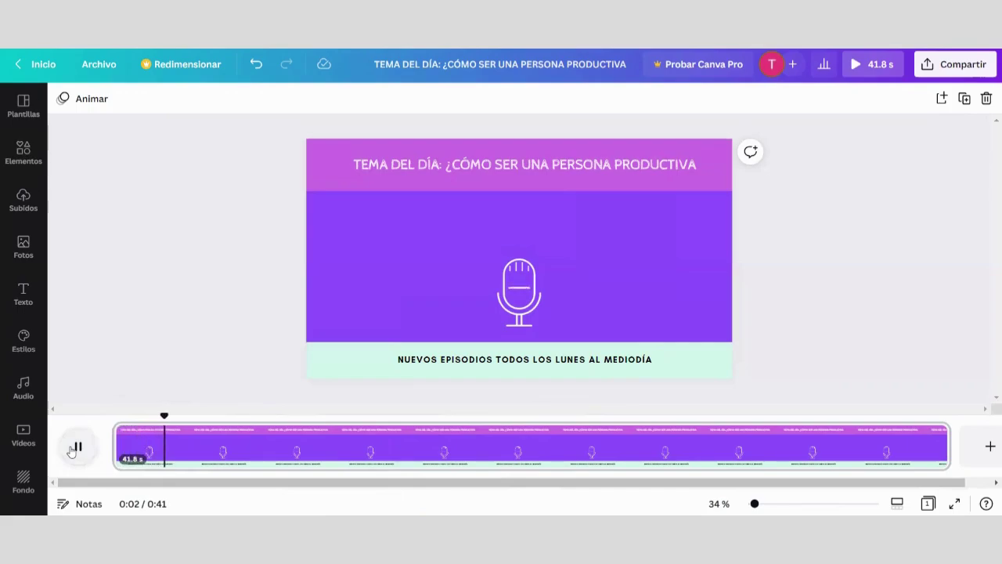
click(71, 449)
drag(176, 414, 164, 411)
click(121, 431)
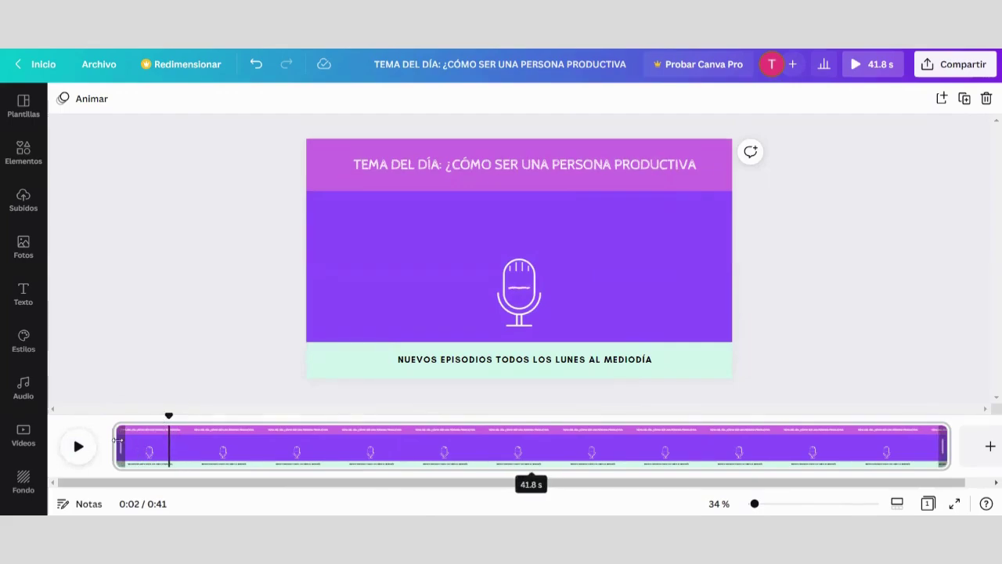
- Split the page at the playhead at 0:02 and delete the 2.8 s first part
right_click(168, 453)
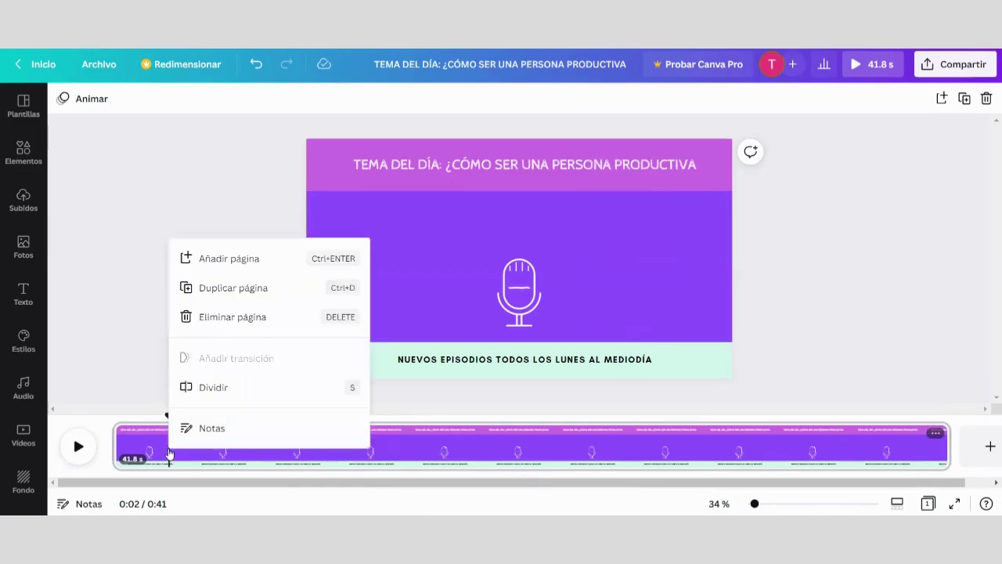
click(217, 392)
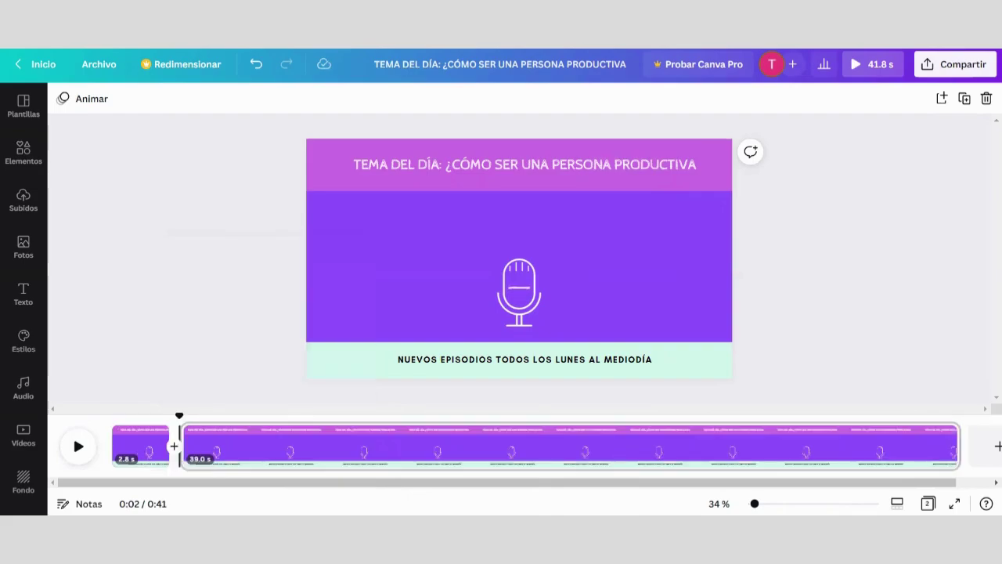
click(141, 446)
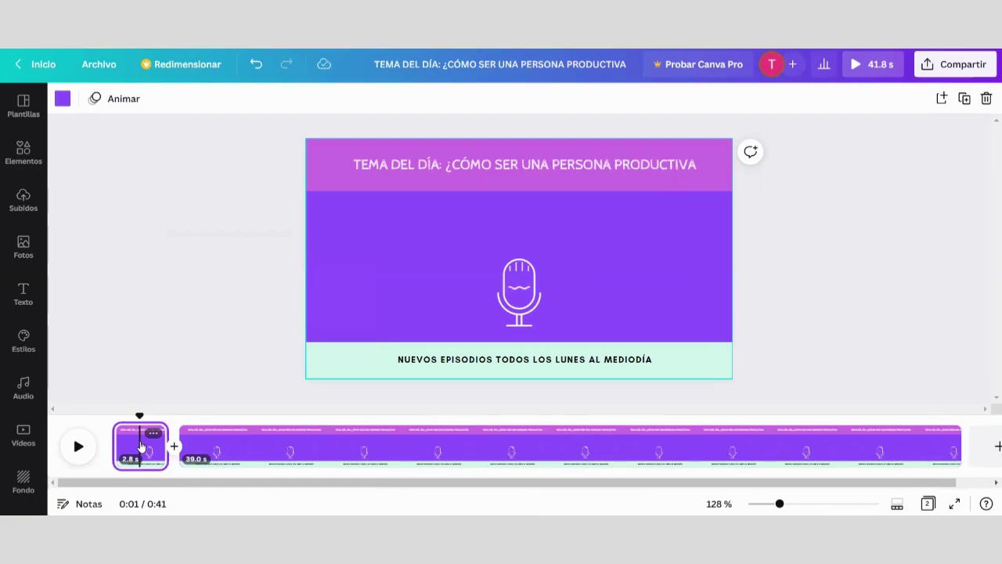
key(Delete)
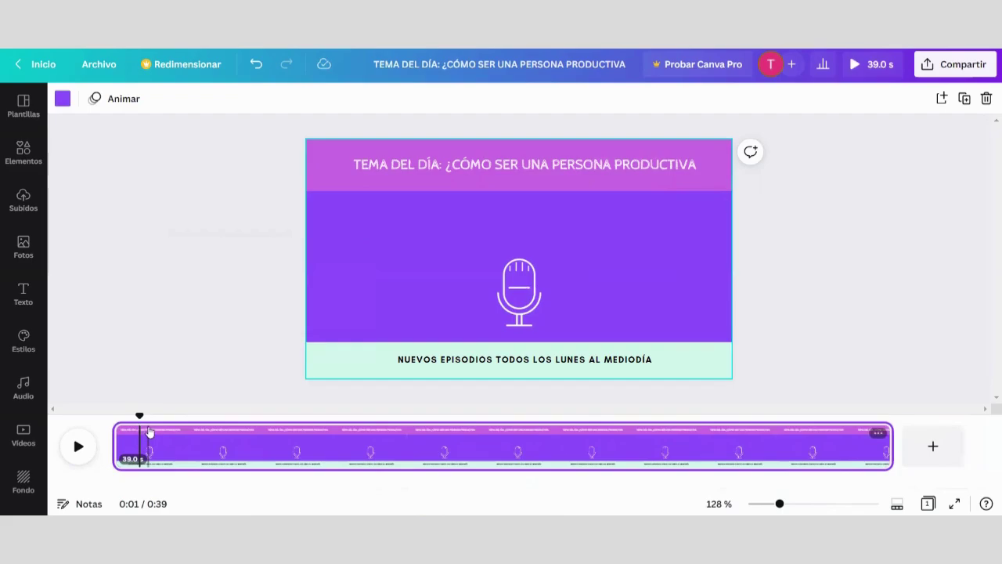
- Play the shortened page from the start, and trim its beginning so it lasts 35.2 s
drag(140, 414, 113, 407)
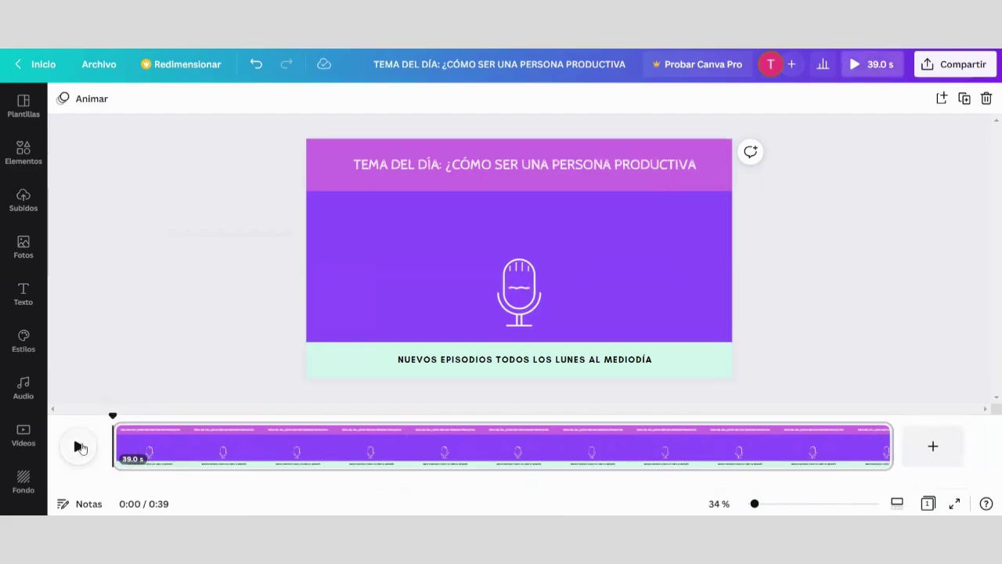
click(78, 447)
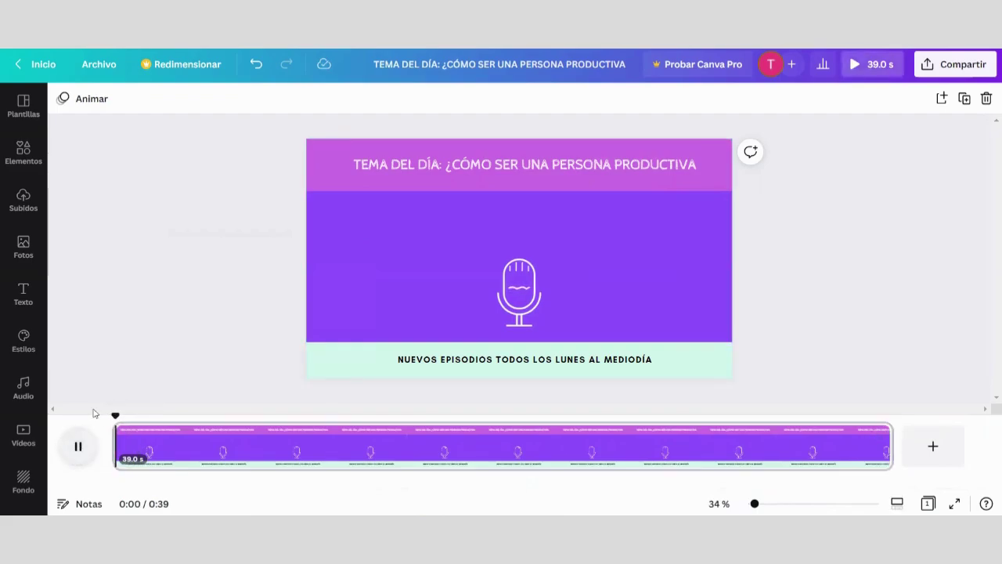
click(75, 448)
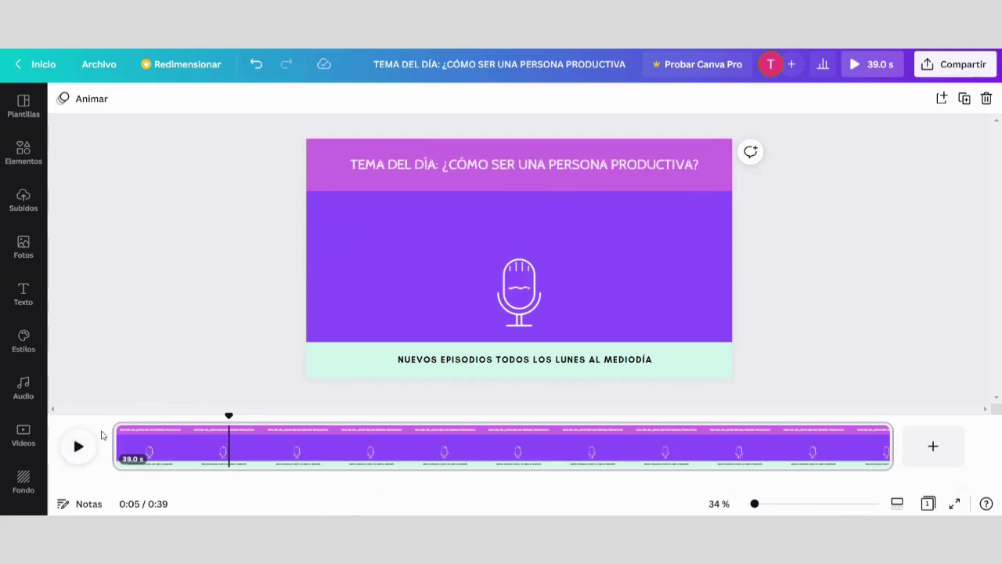
drag(116, 445, 193, 443)
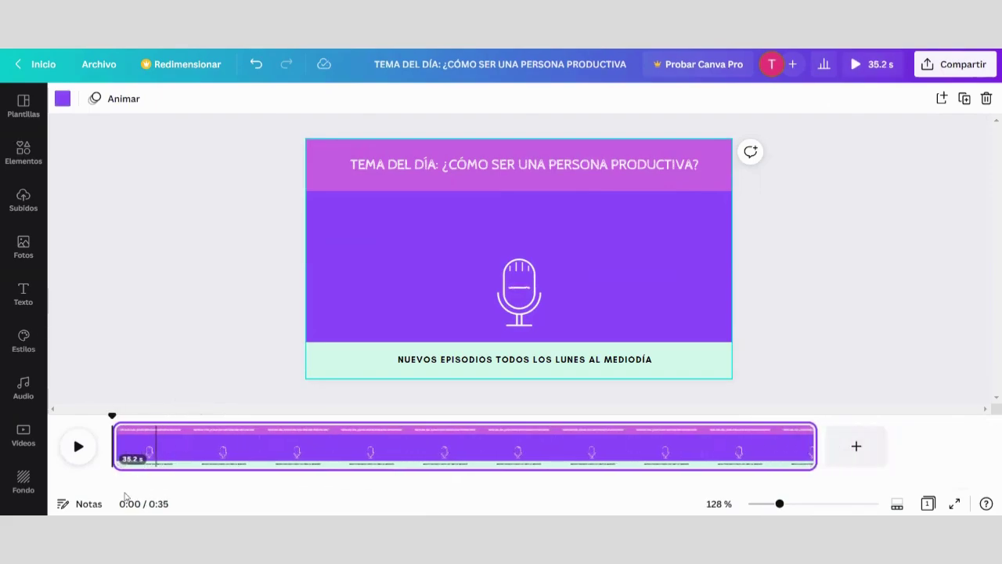
- Trim the page's beginning further so it lasts 34.2 s, and play the result to 0:16
click(83, 451)
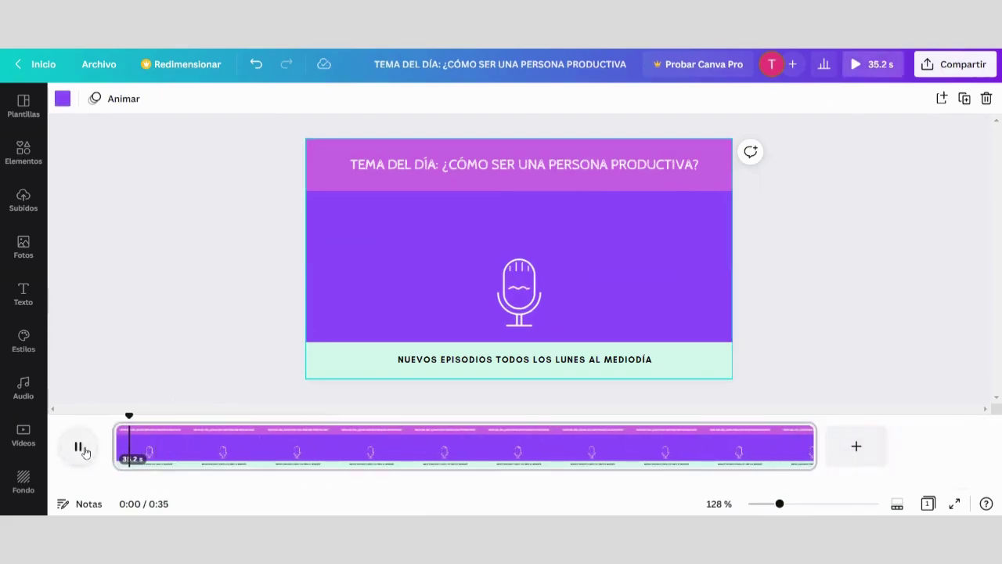
click(83, 451)
drag(116, 444, 130, 444)
click(79, 452)
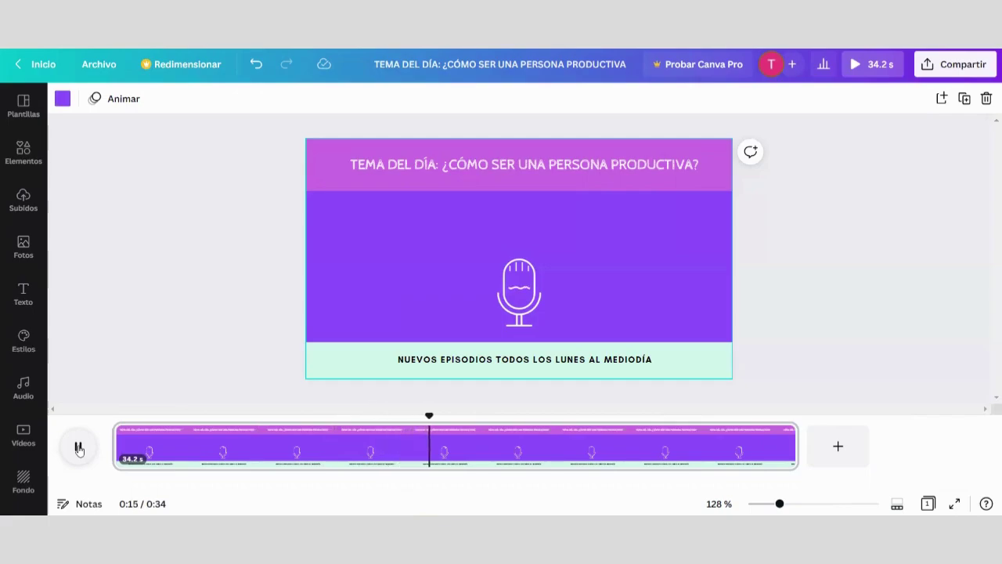
click(79, 447)
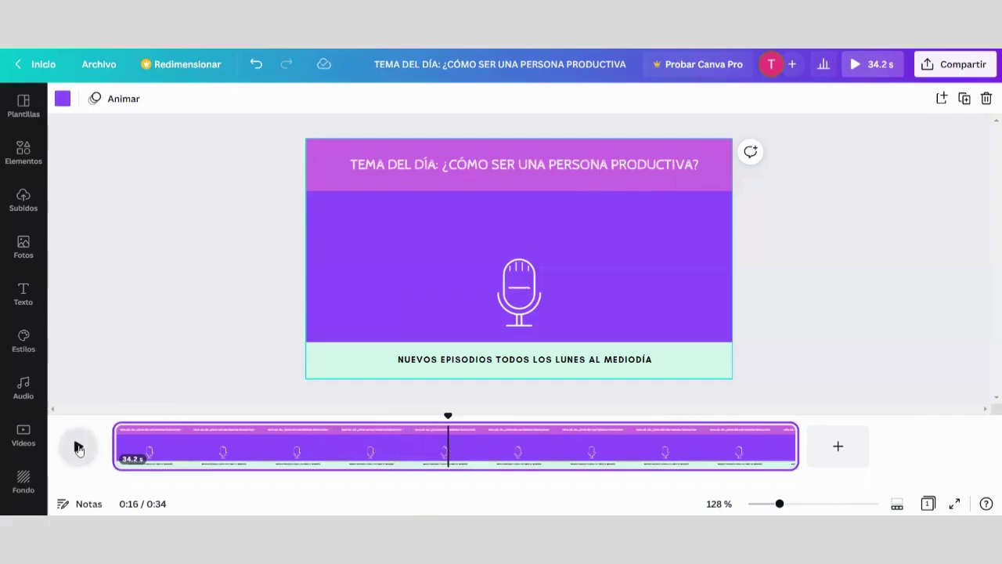
- Play the page from about 0:04 to find the next cut point, and split it at 0:05
click(207, 446)
click(79, 446)
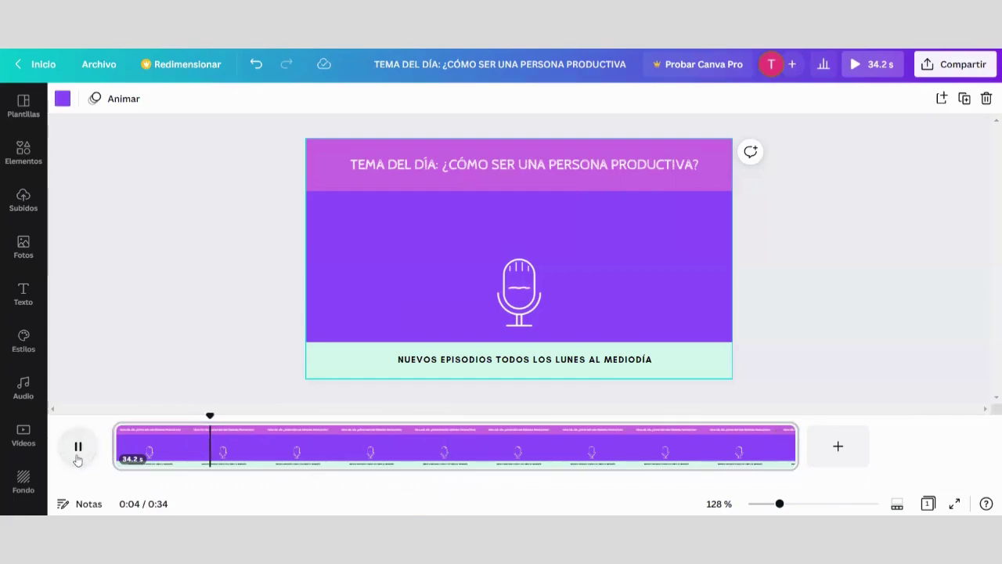
click(79, 449)
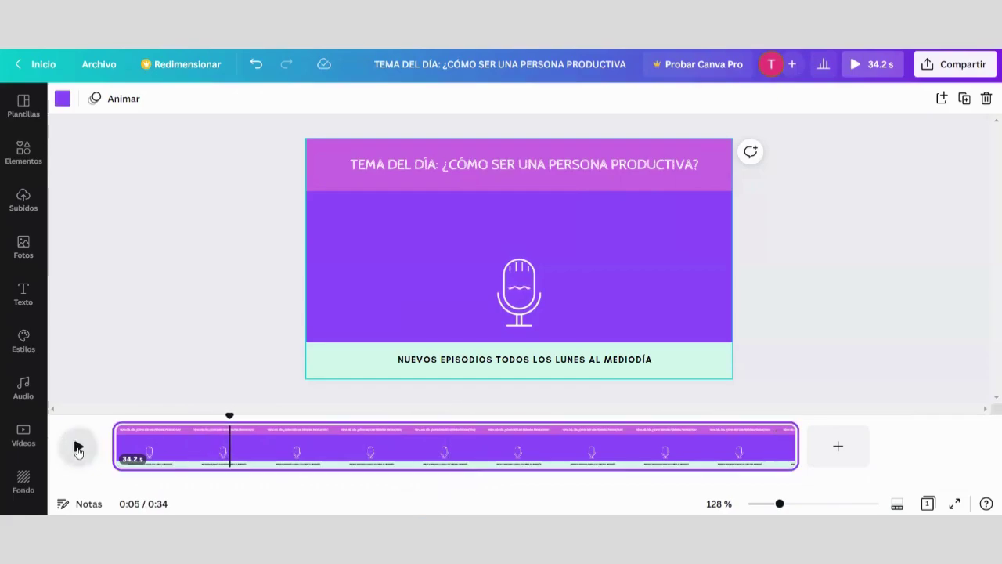
right_click(228, 446)
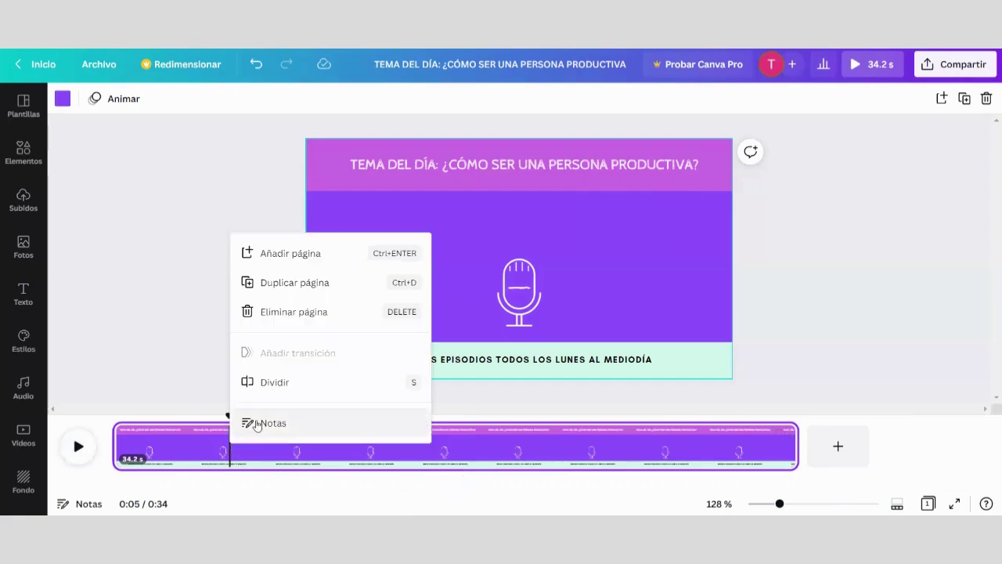
click(273, 384)
- Play the second page to 0:14 to find the unwanted part, and trim its beginning so the page lasts 20.7 s
click(78, 447)
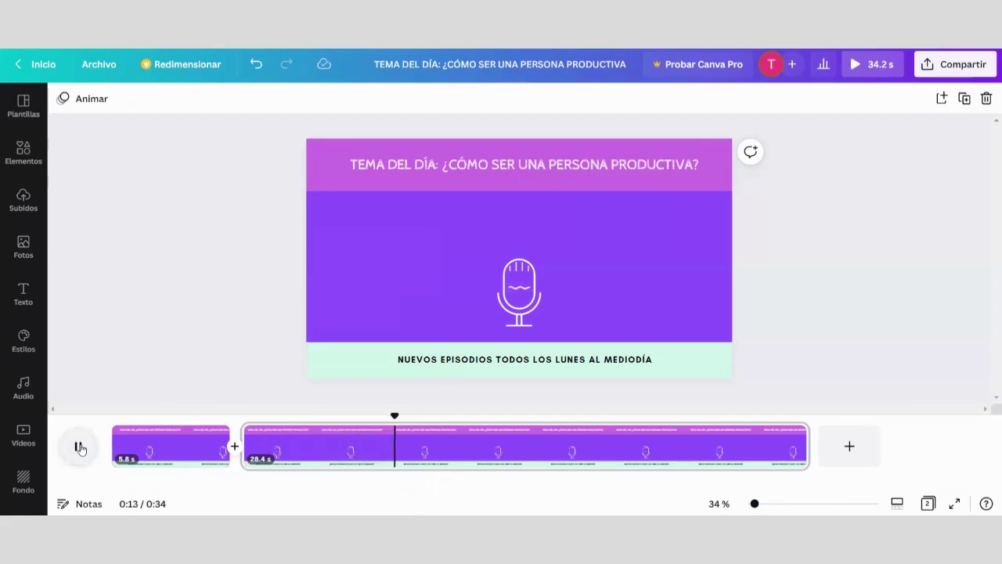
click(79, 447)
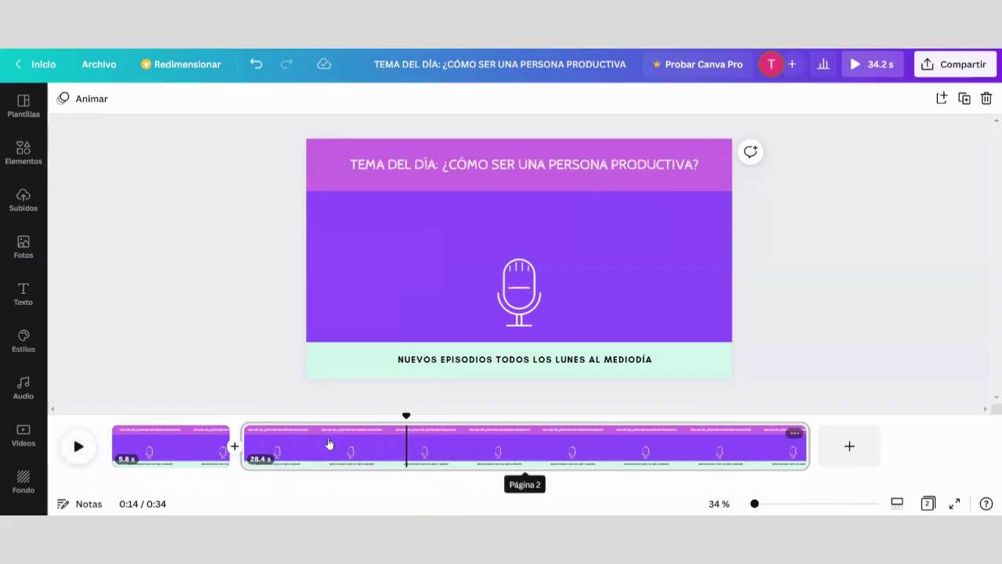
drag(250, 443, 396, 444)
- Play the second page around 0:20 to find where the speech ends, and trim its end so it lasts 16.5 s
click(78, 445)
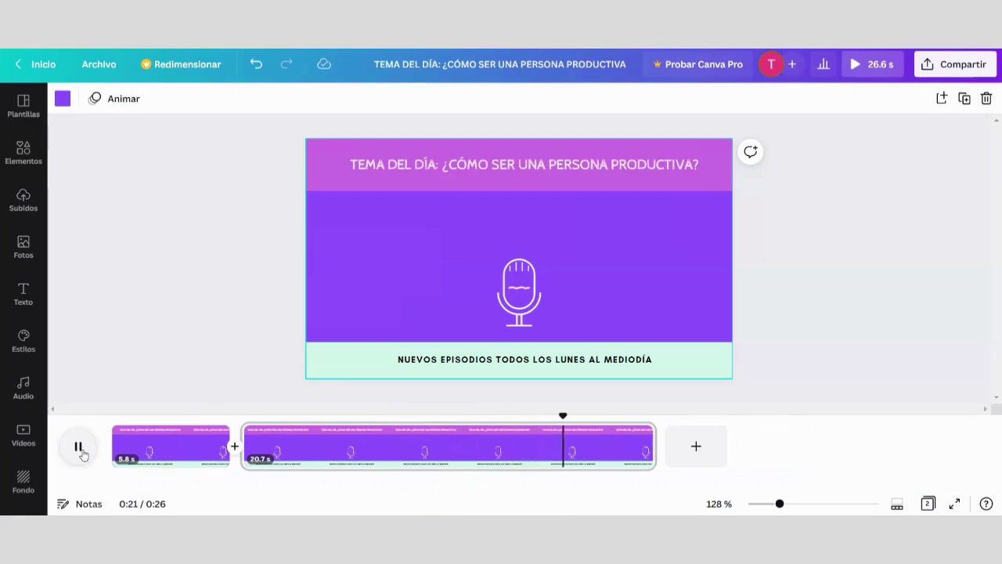
click(631, 441)
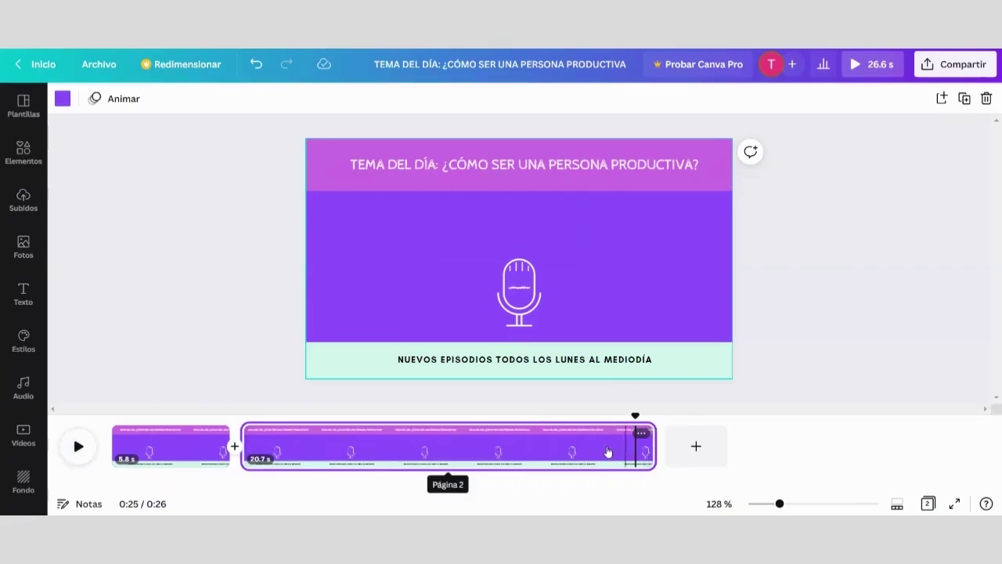
click(553, 446)
click(509, 446)
click(538, 415)
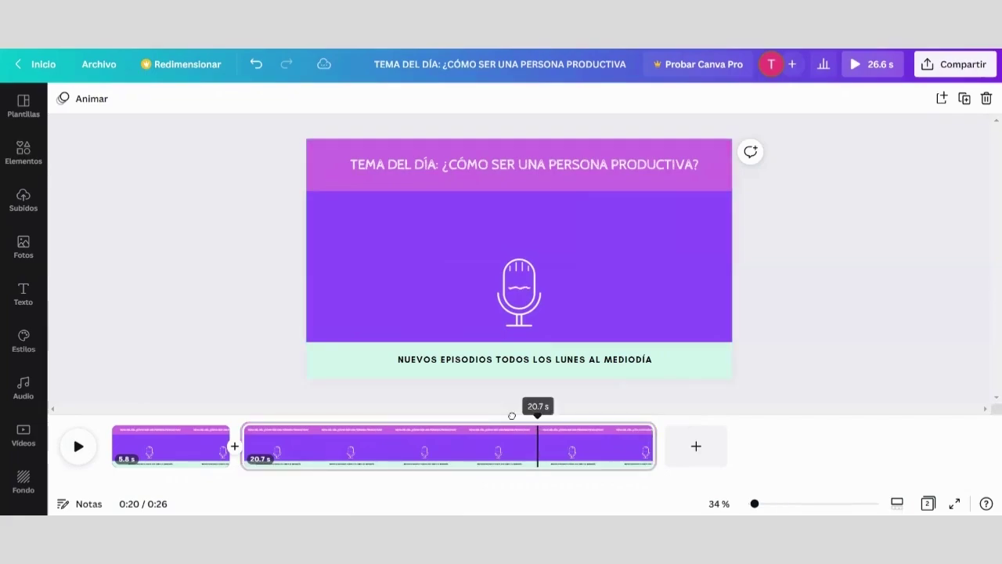
click(77, 446)
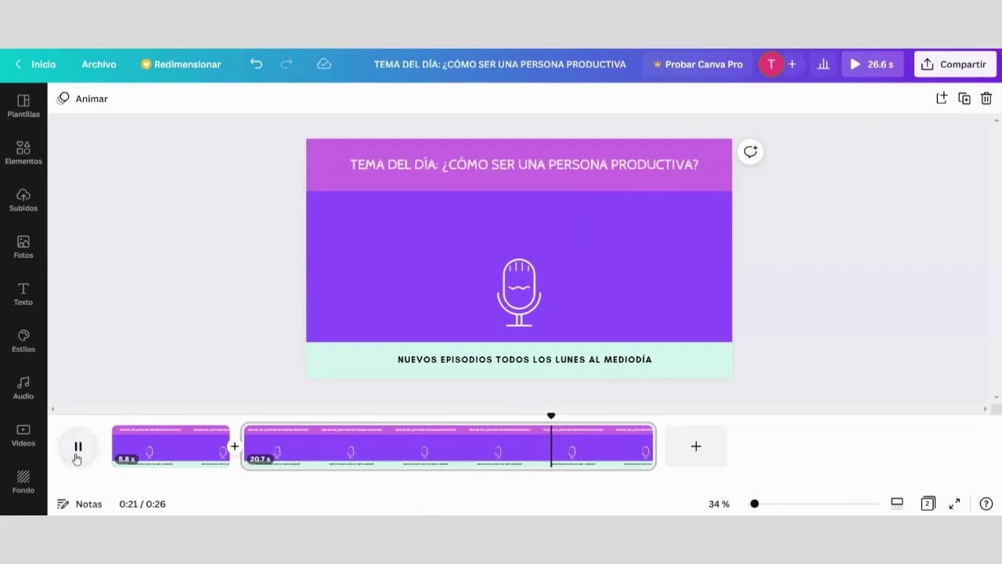
click(77, 455)
drag(636, 448, 563, 449)
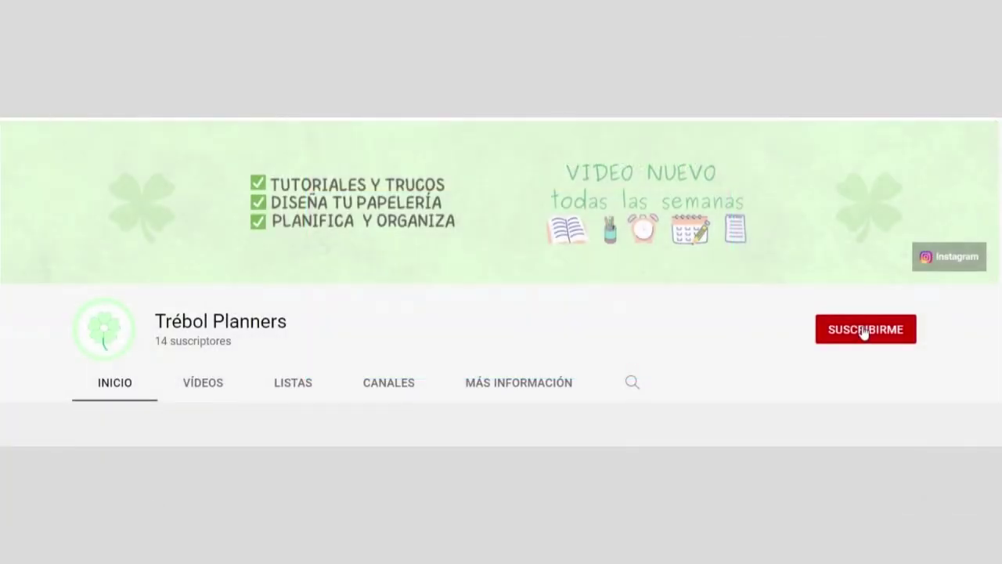
click(863, 333)
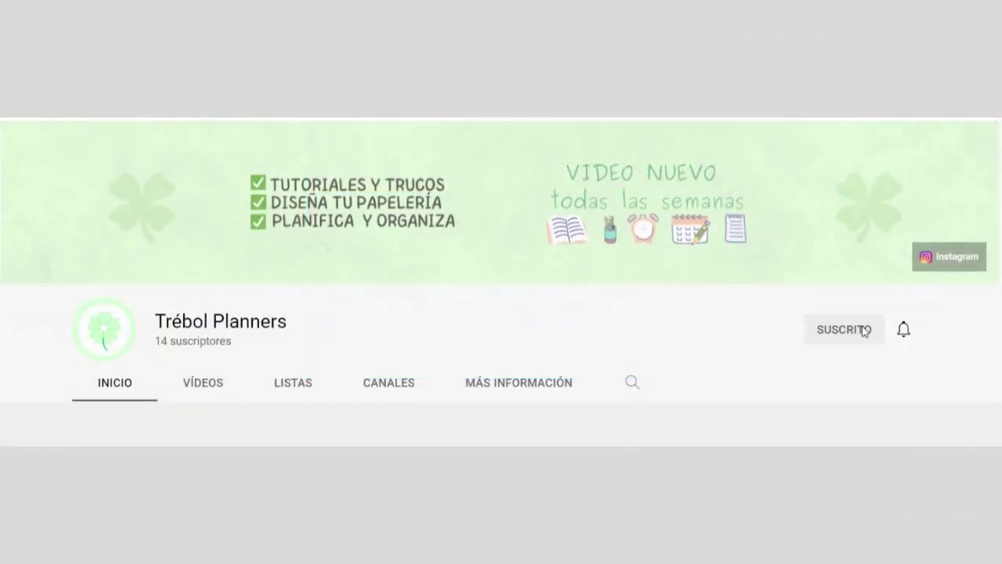
click(905, 328)
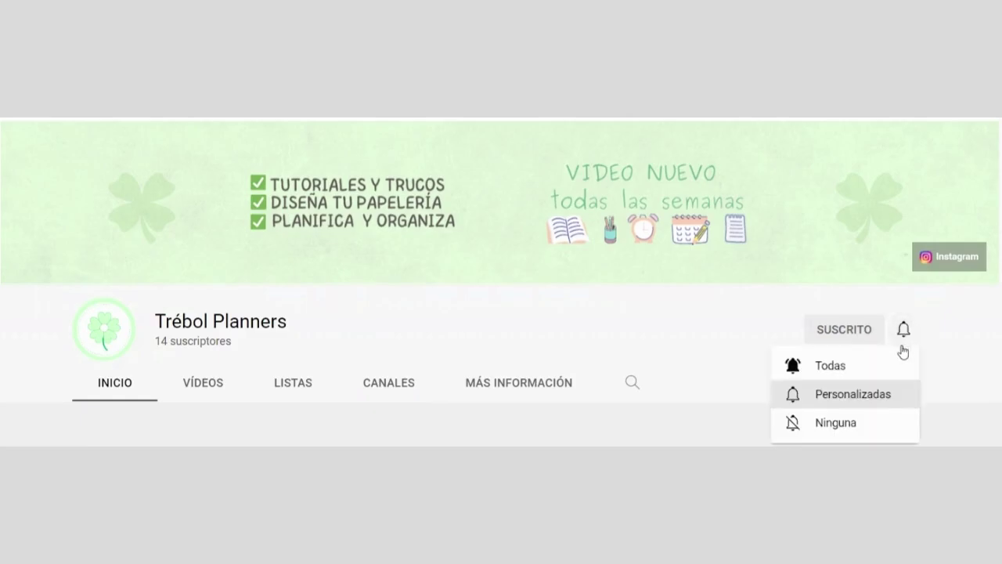
click(893, 366)
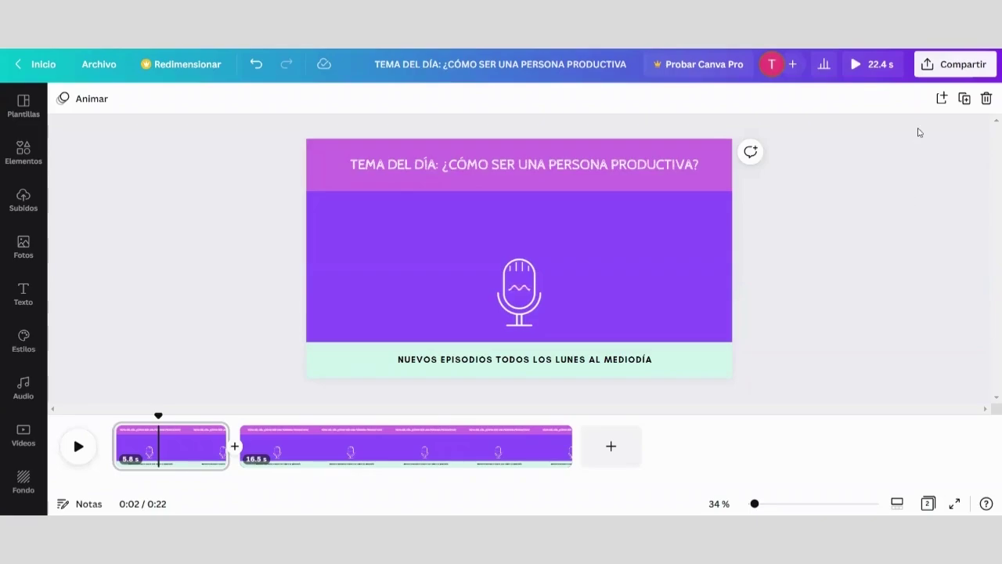
- Download all pages of the design as an MP4 video, and open the downloaded file
click(952, 63)
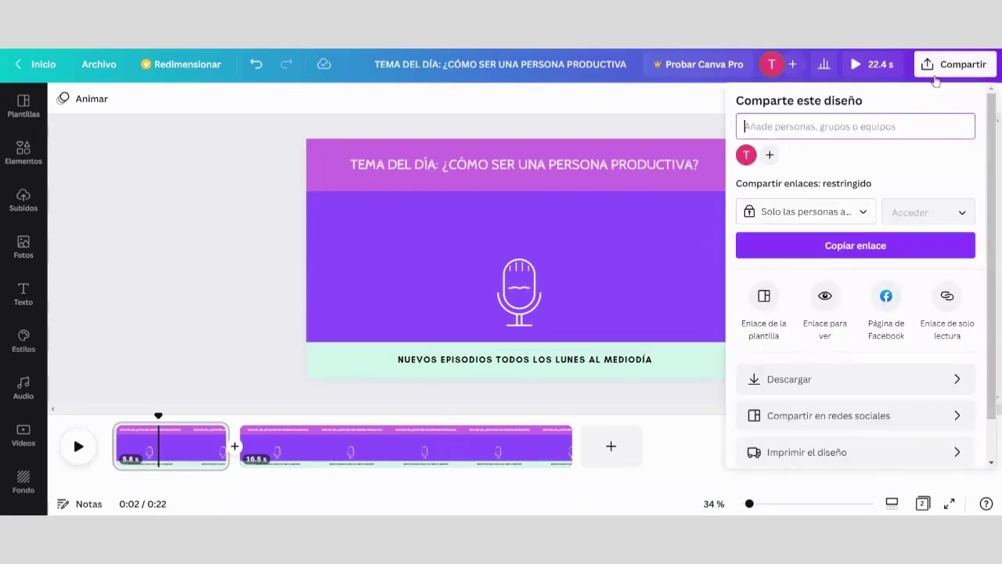
click(828, 382)
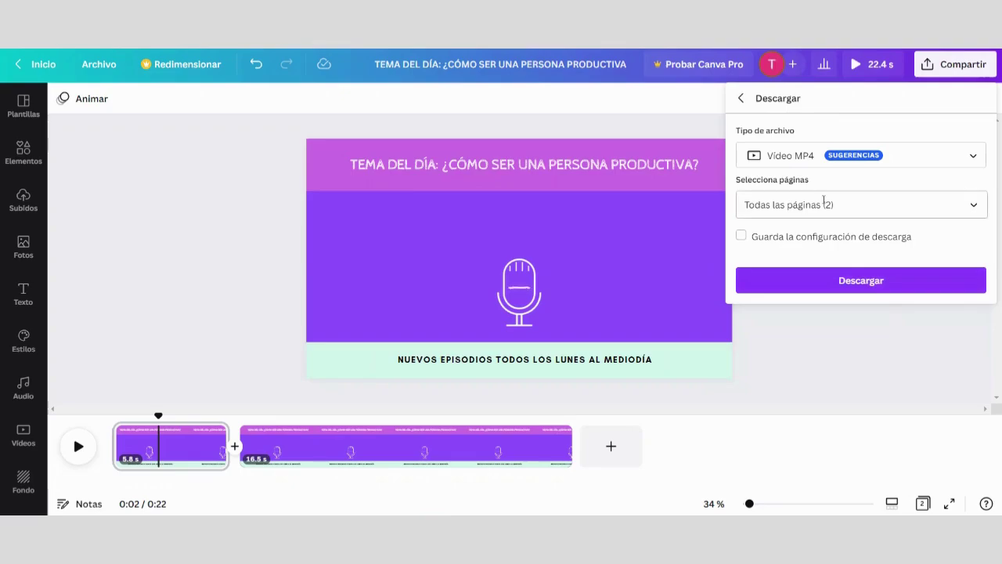
click(834, 279)
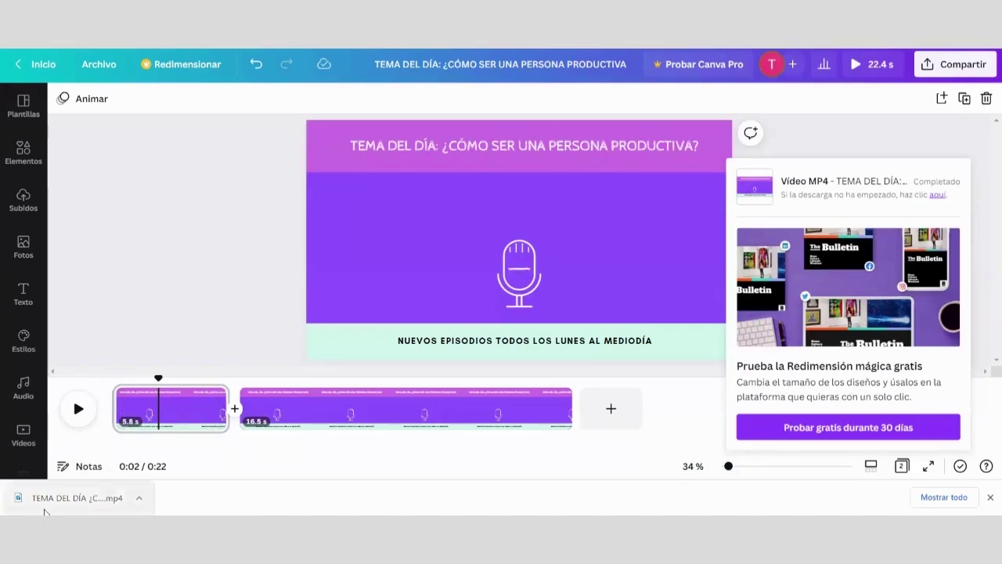
click(79, 498)
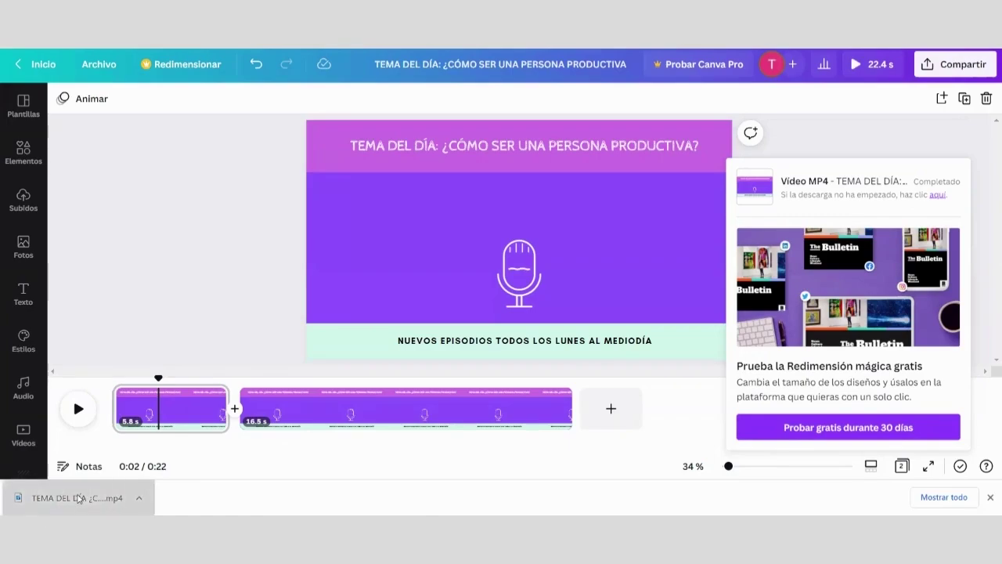